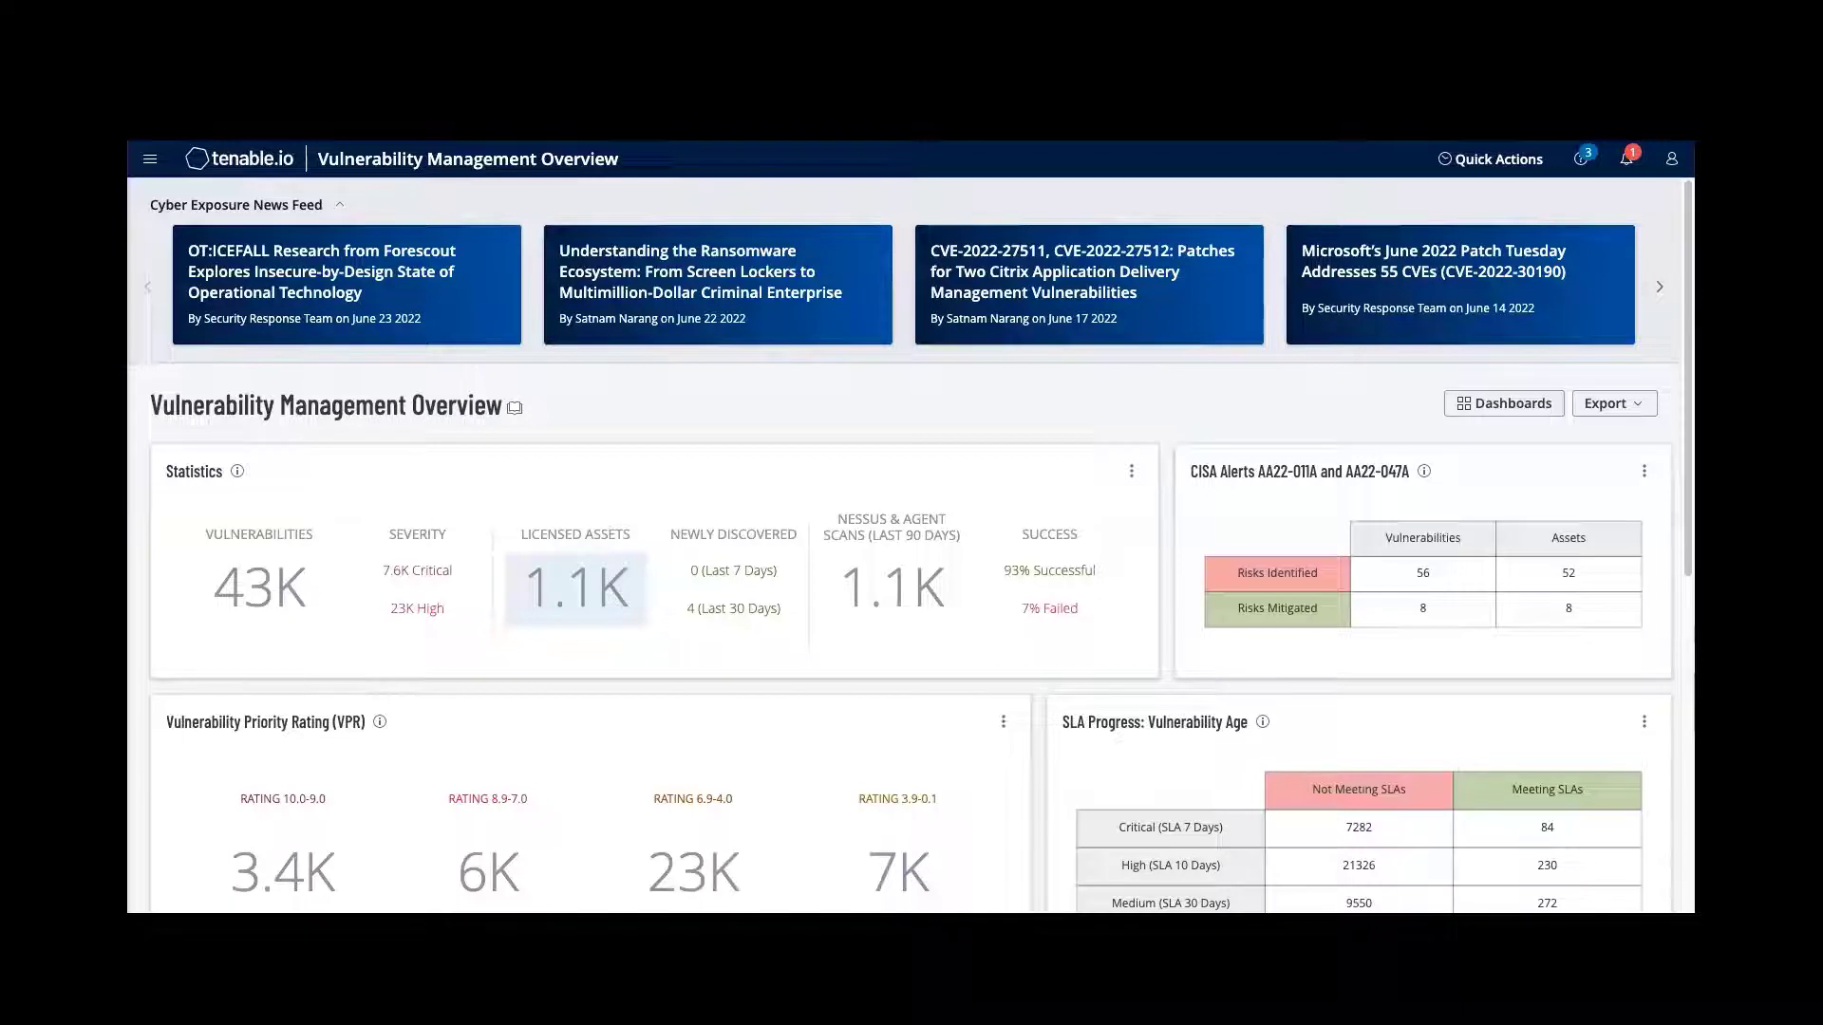
Go to Explore > Findings from the main menu to list host vulnerabilities
click(151, 162)
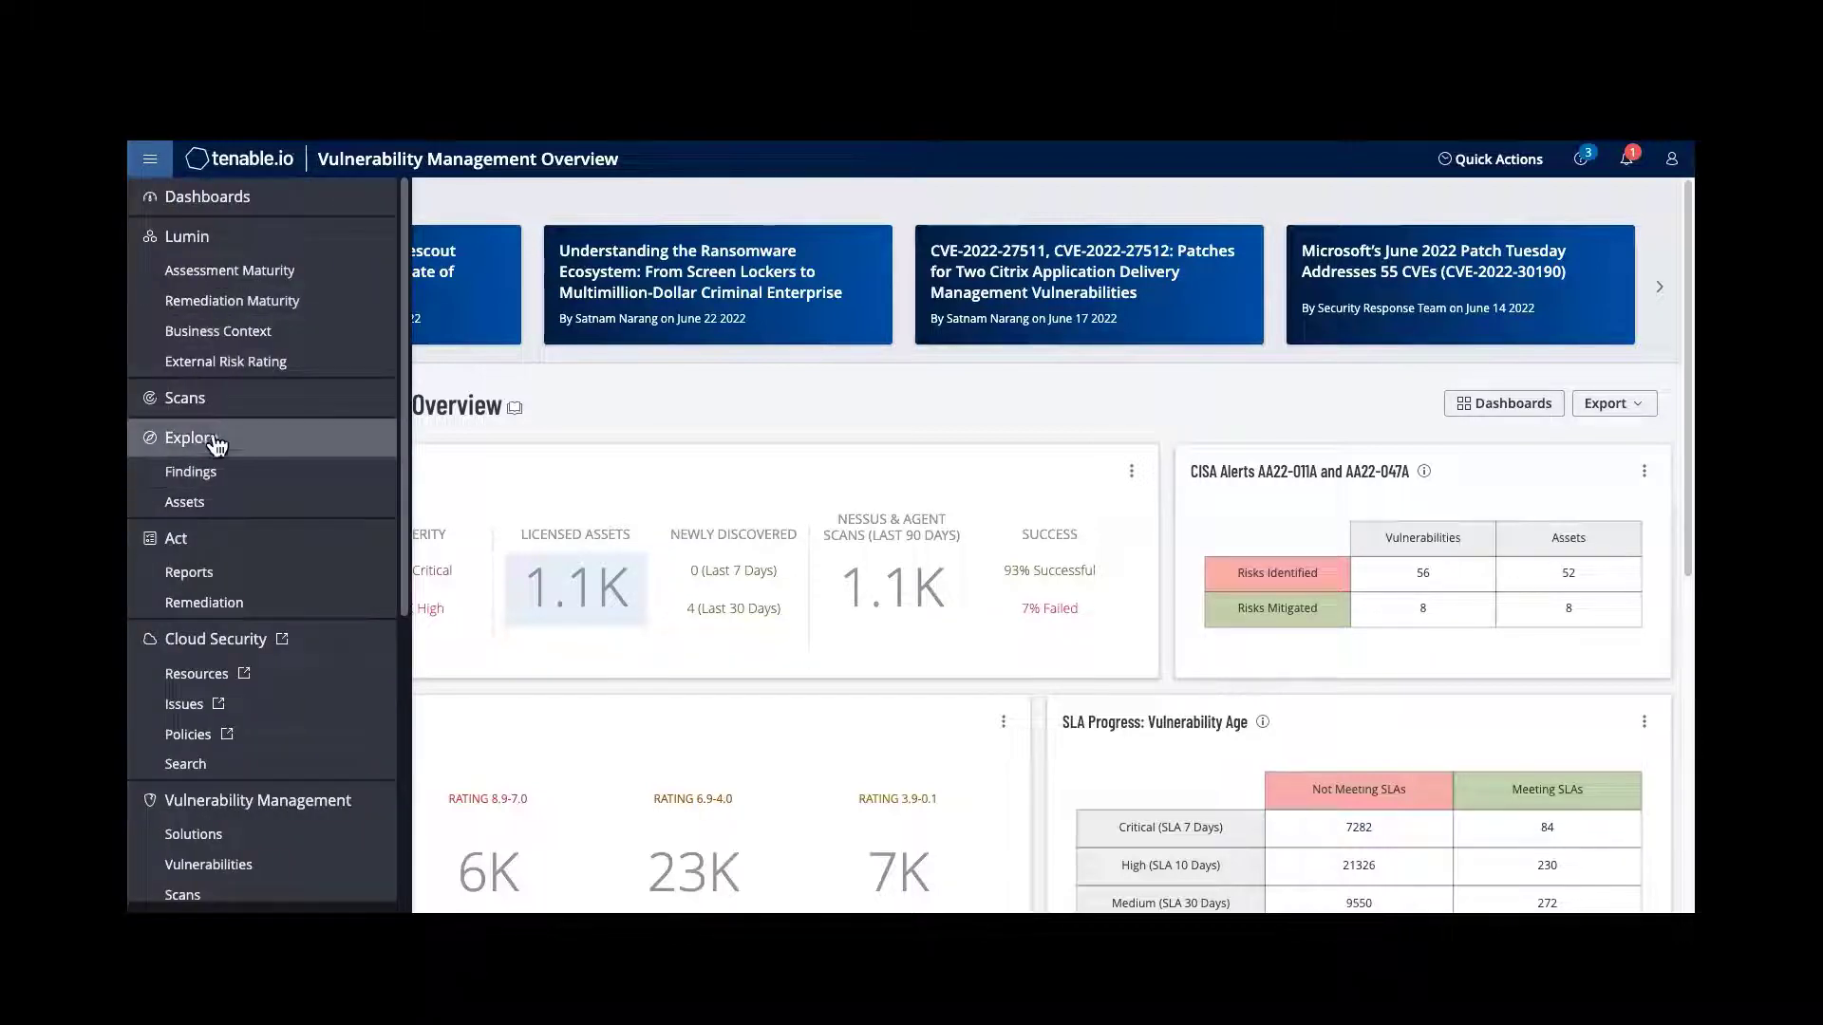
click(211, 478)
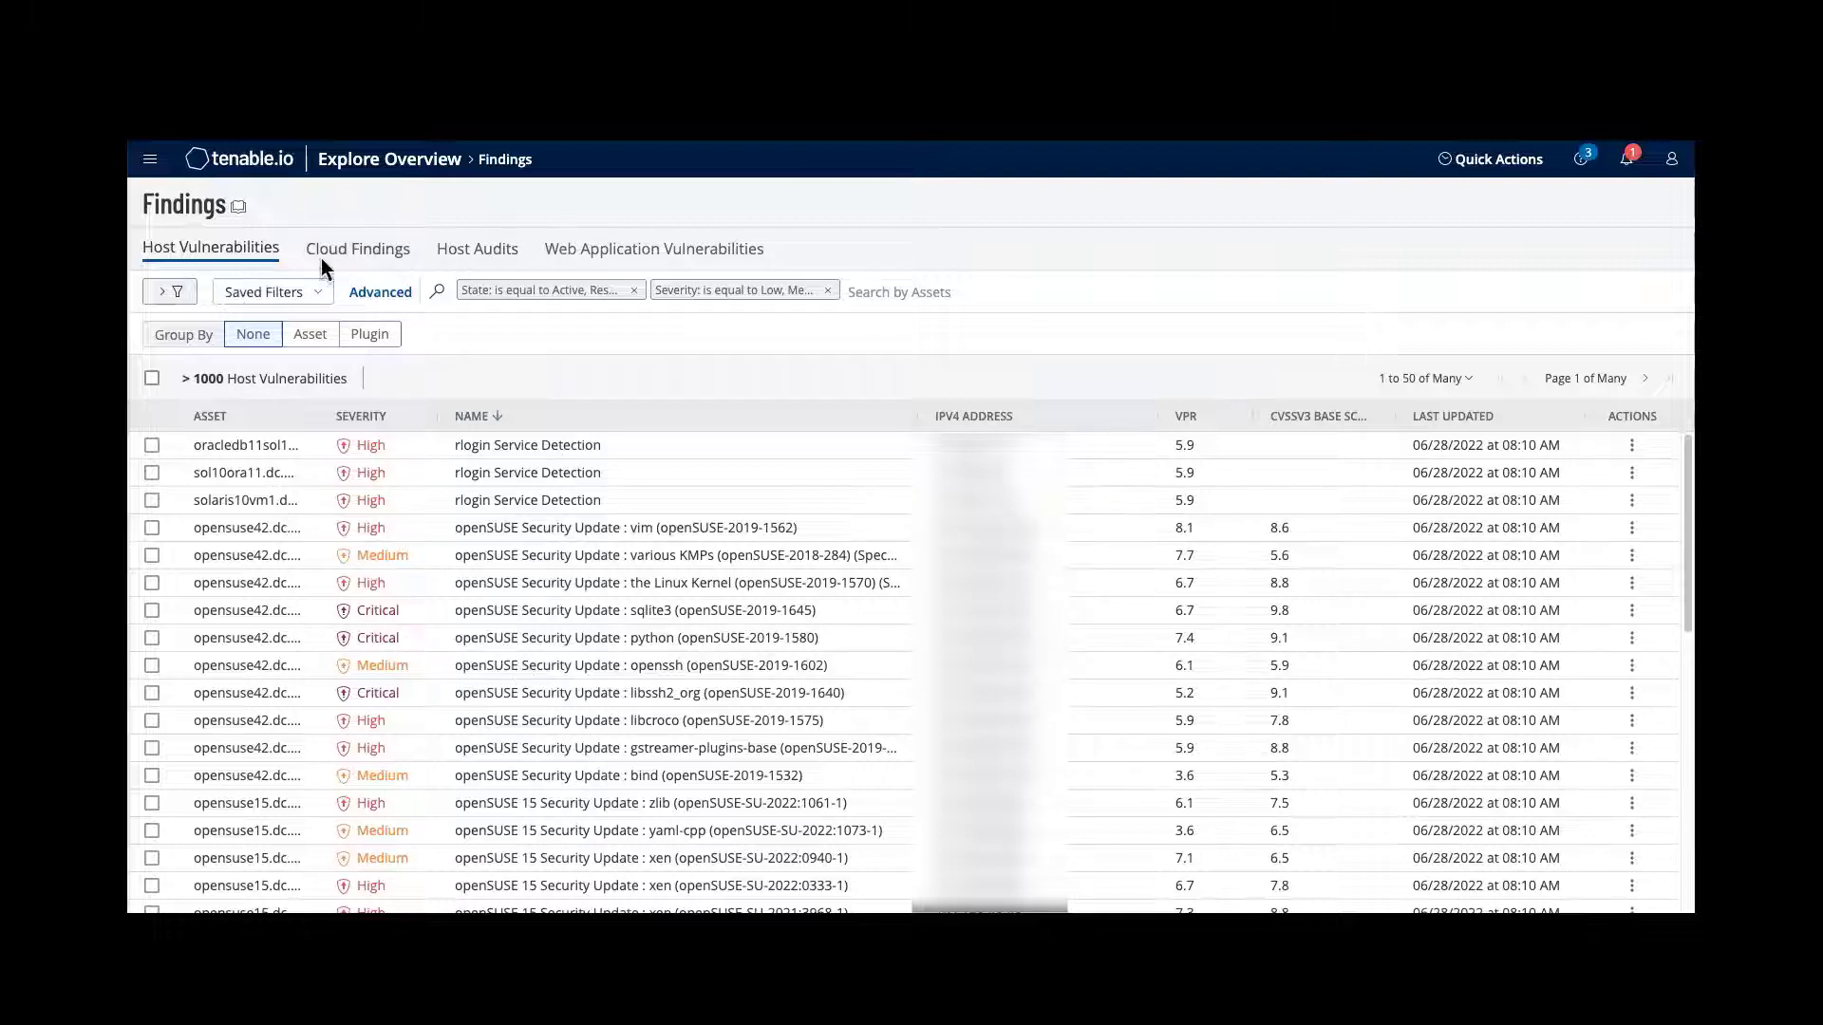
Add Asset Tags to the findings filter panel
click(167, 296)
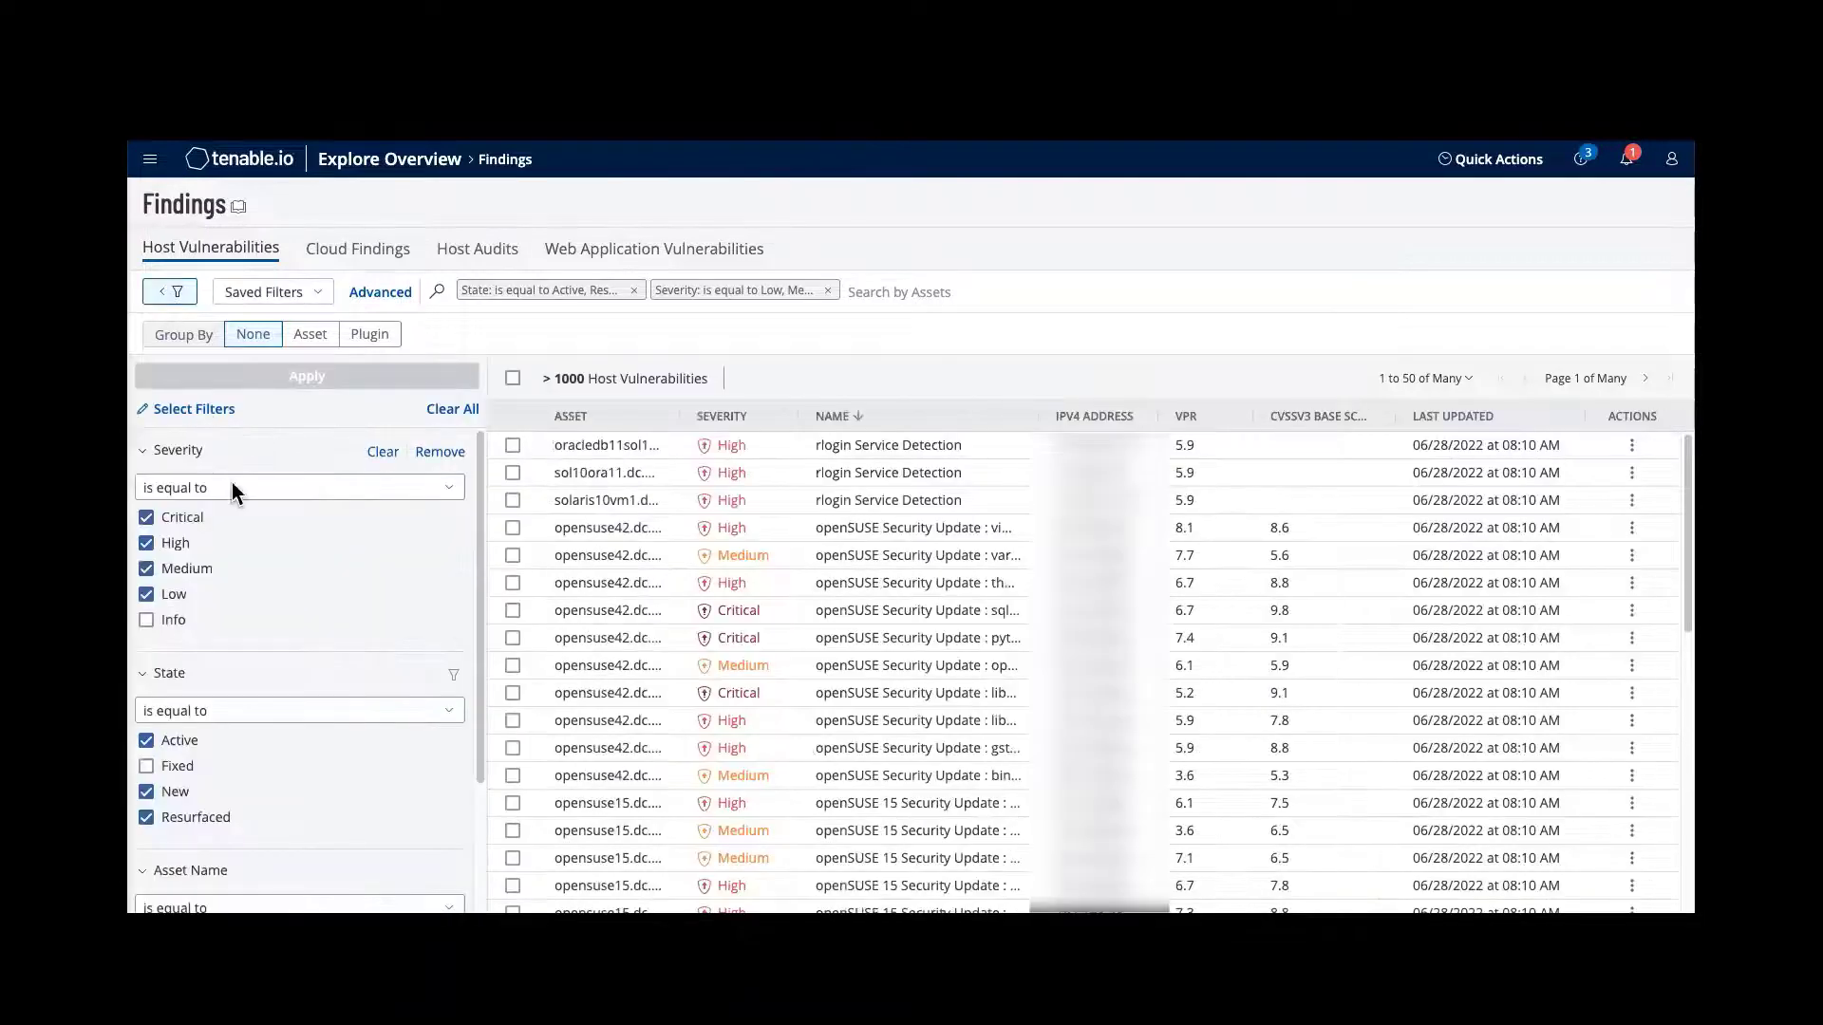
scroll(281, 581, down, 2)
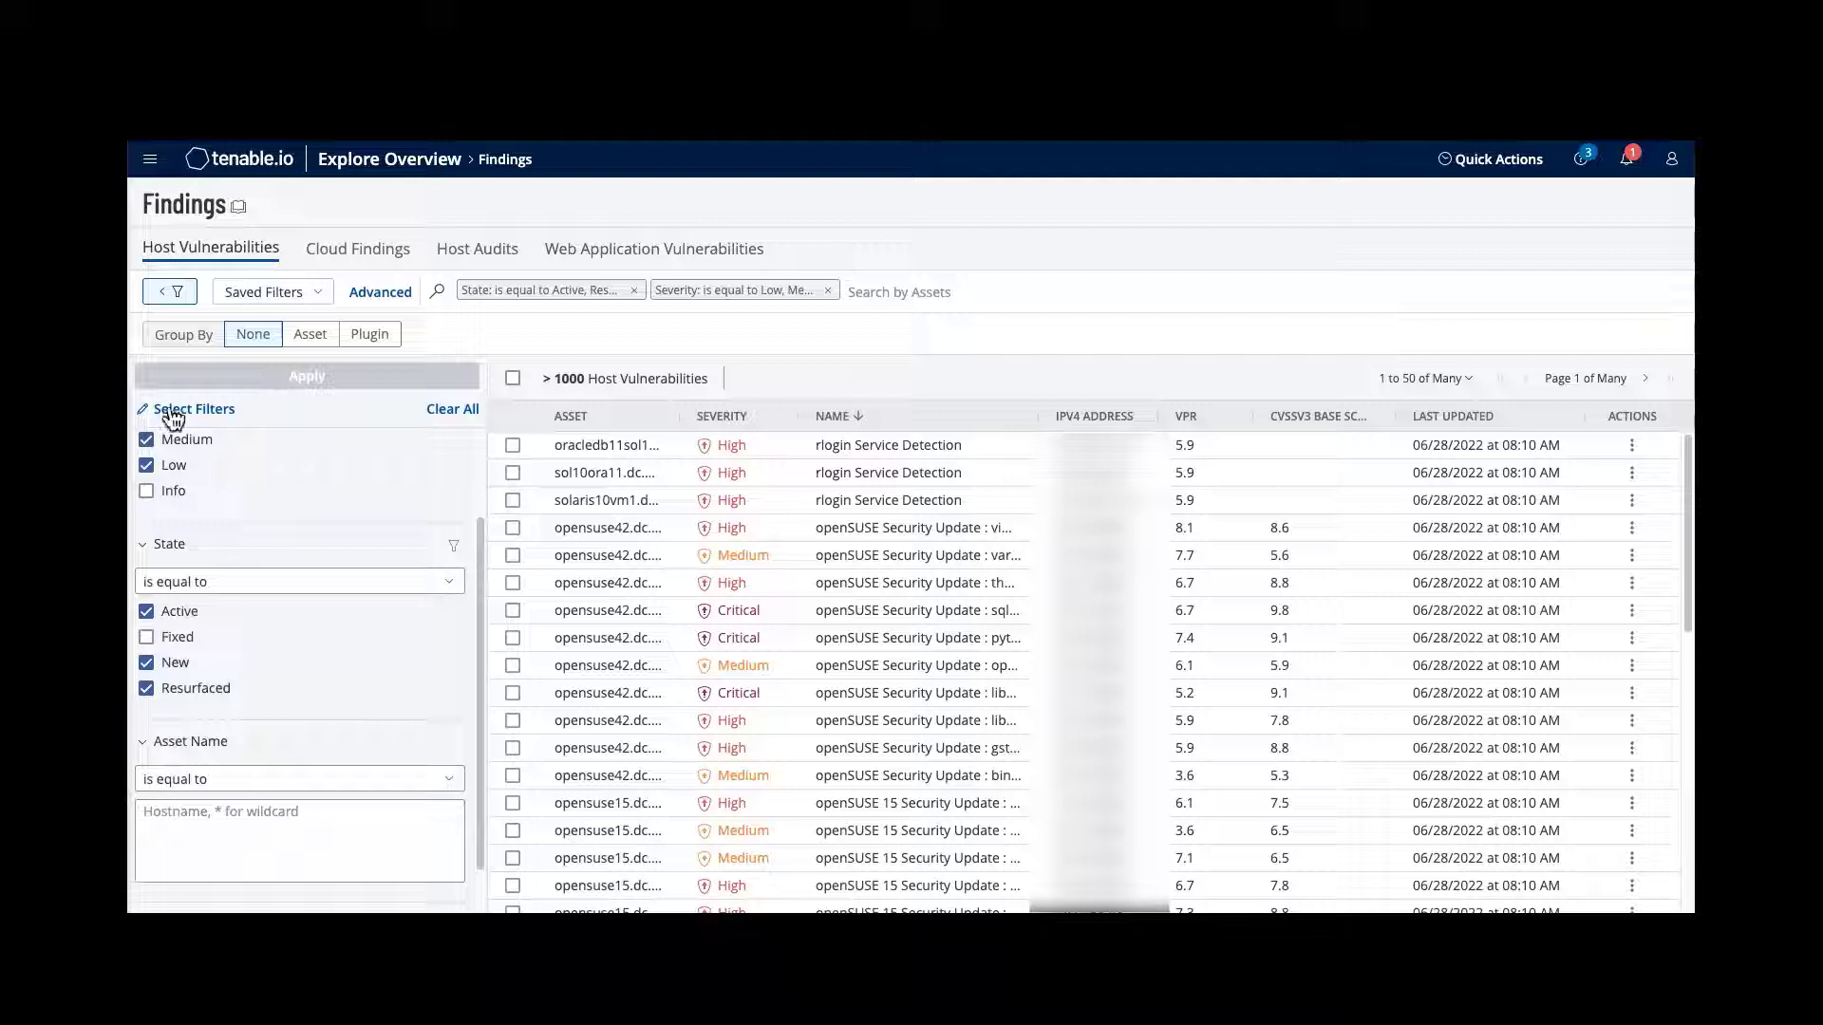
click(200, 421)
scroll(384, 699, down, 10)
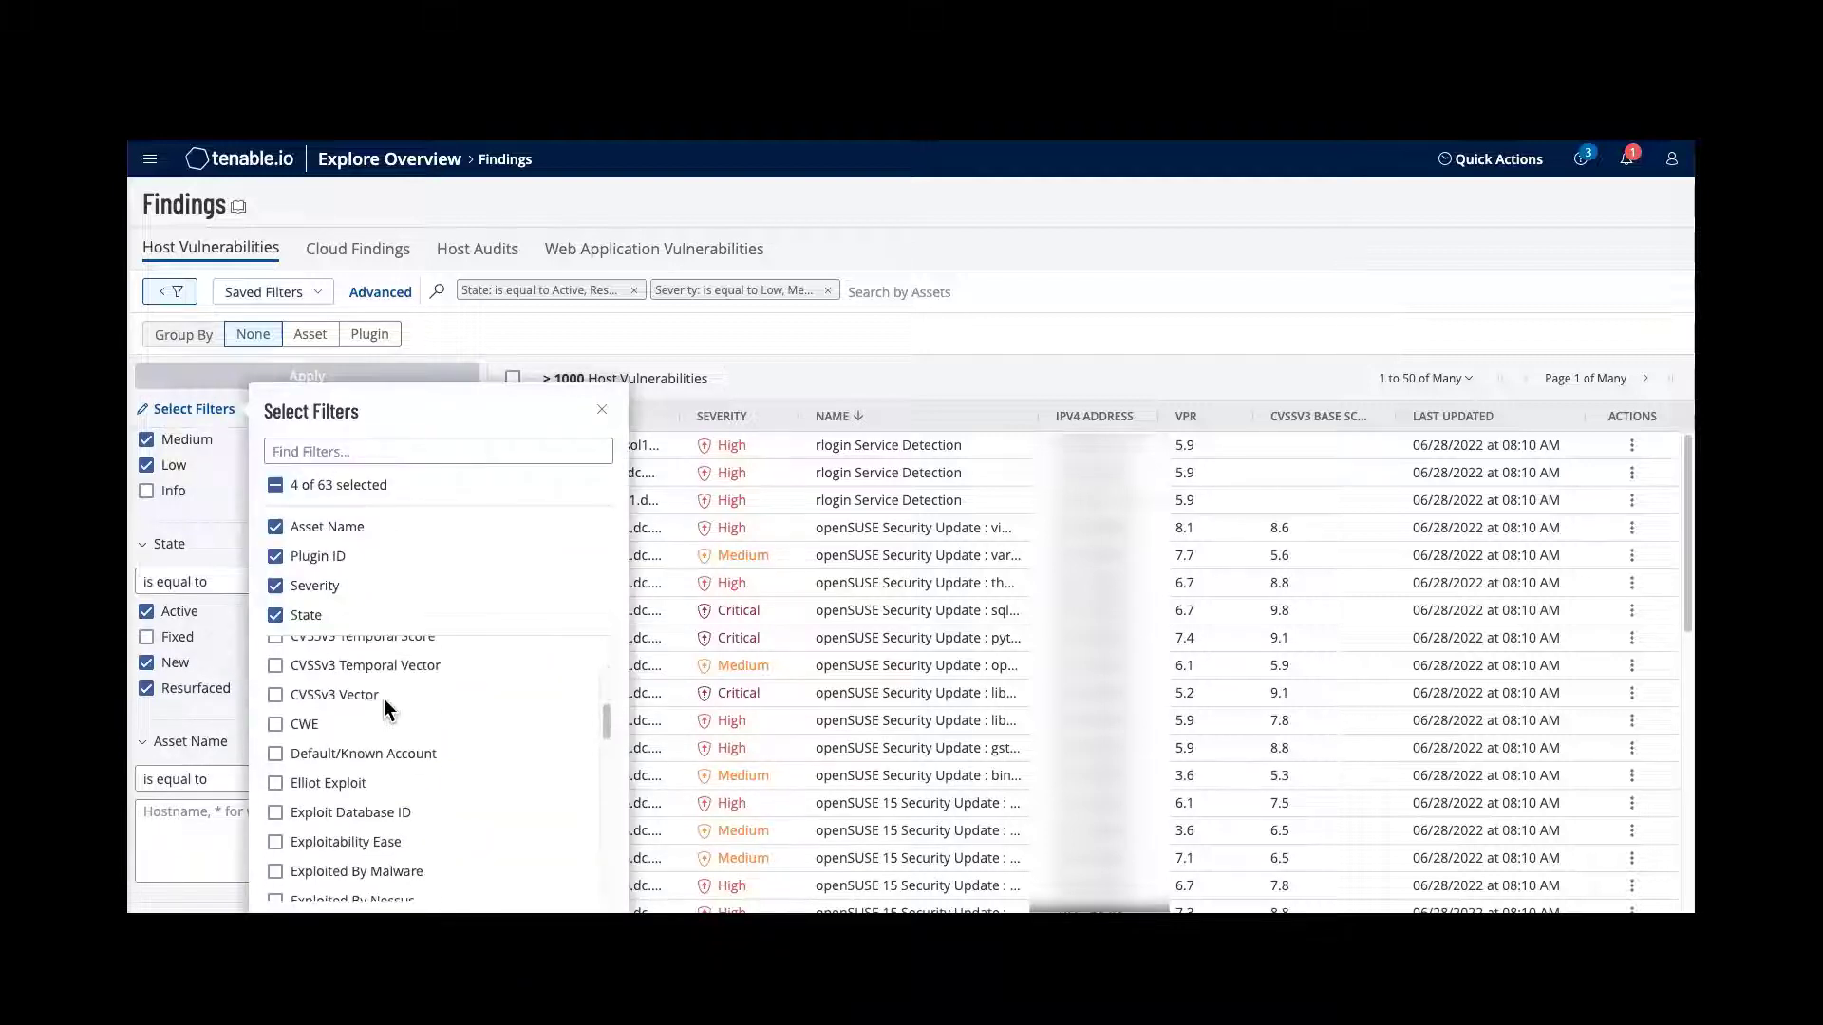
scroll(357, 862, down, 3)
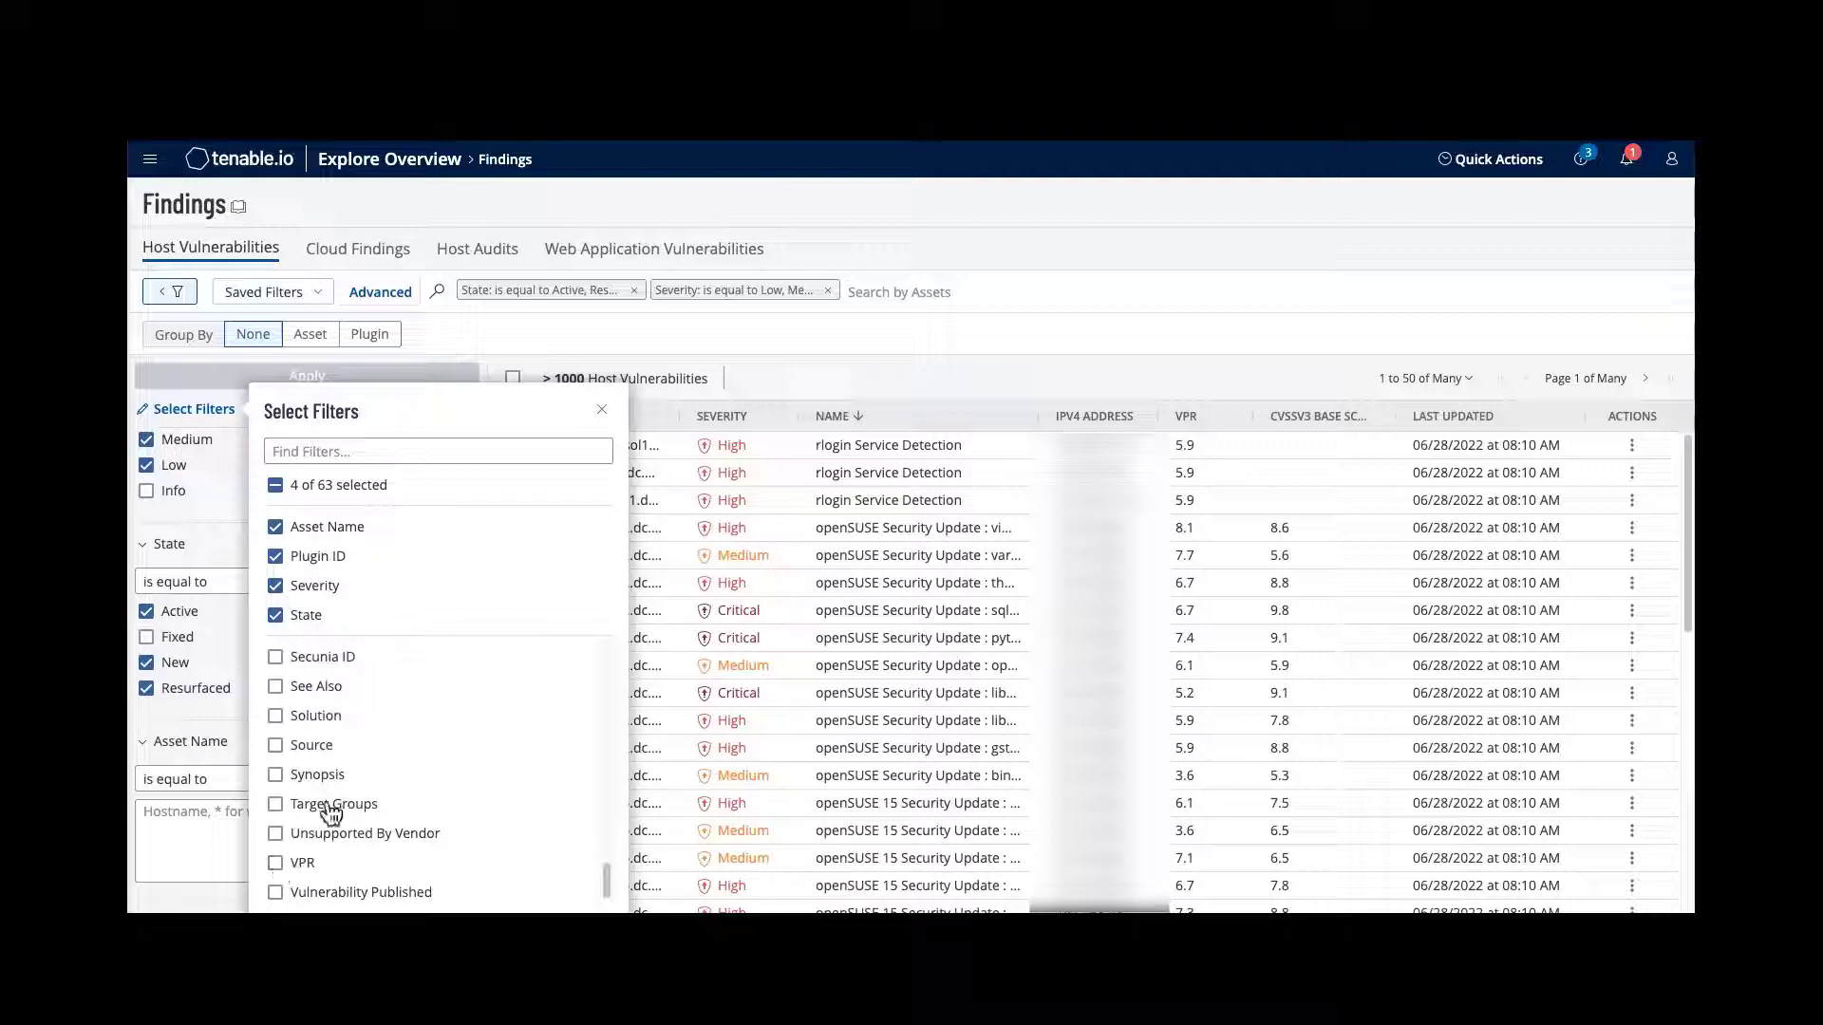
scroll(338, 811, up, 10)
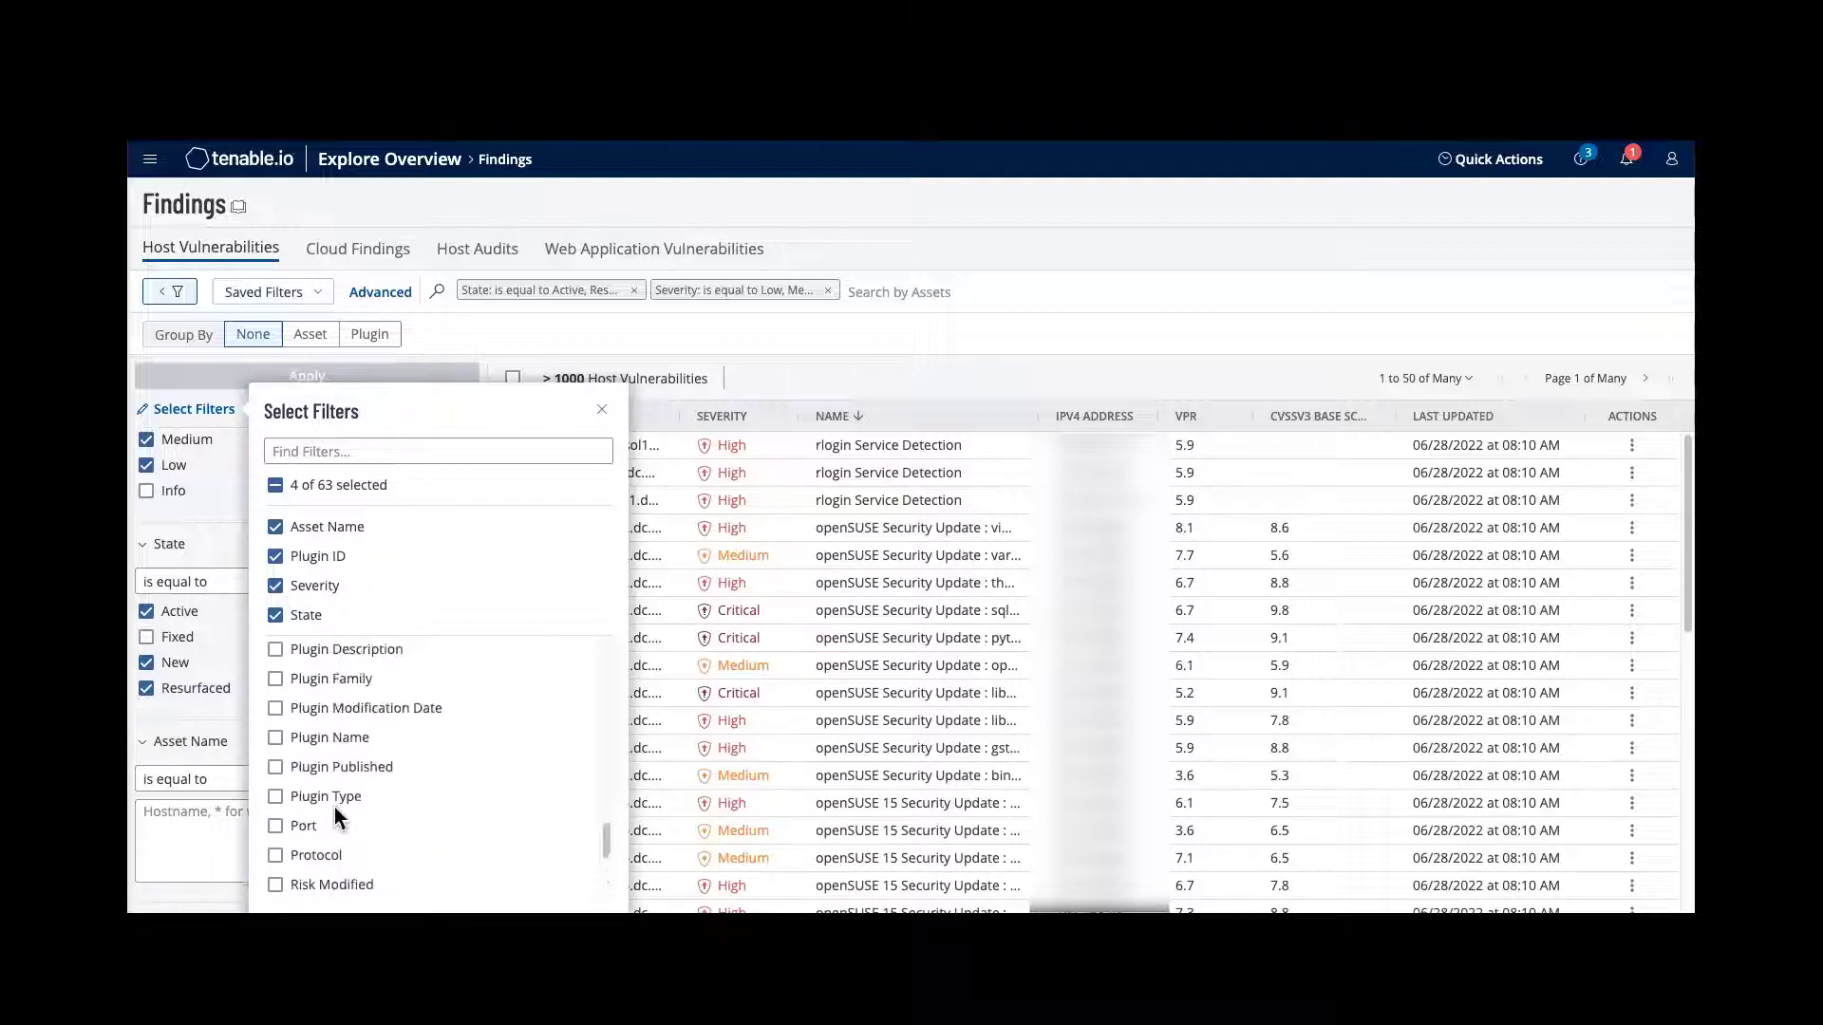
scroll(334, 812, up, 6)
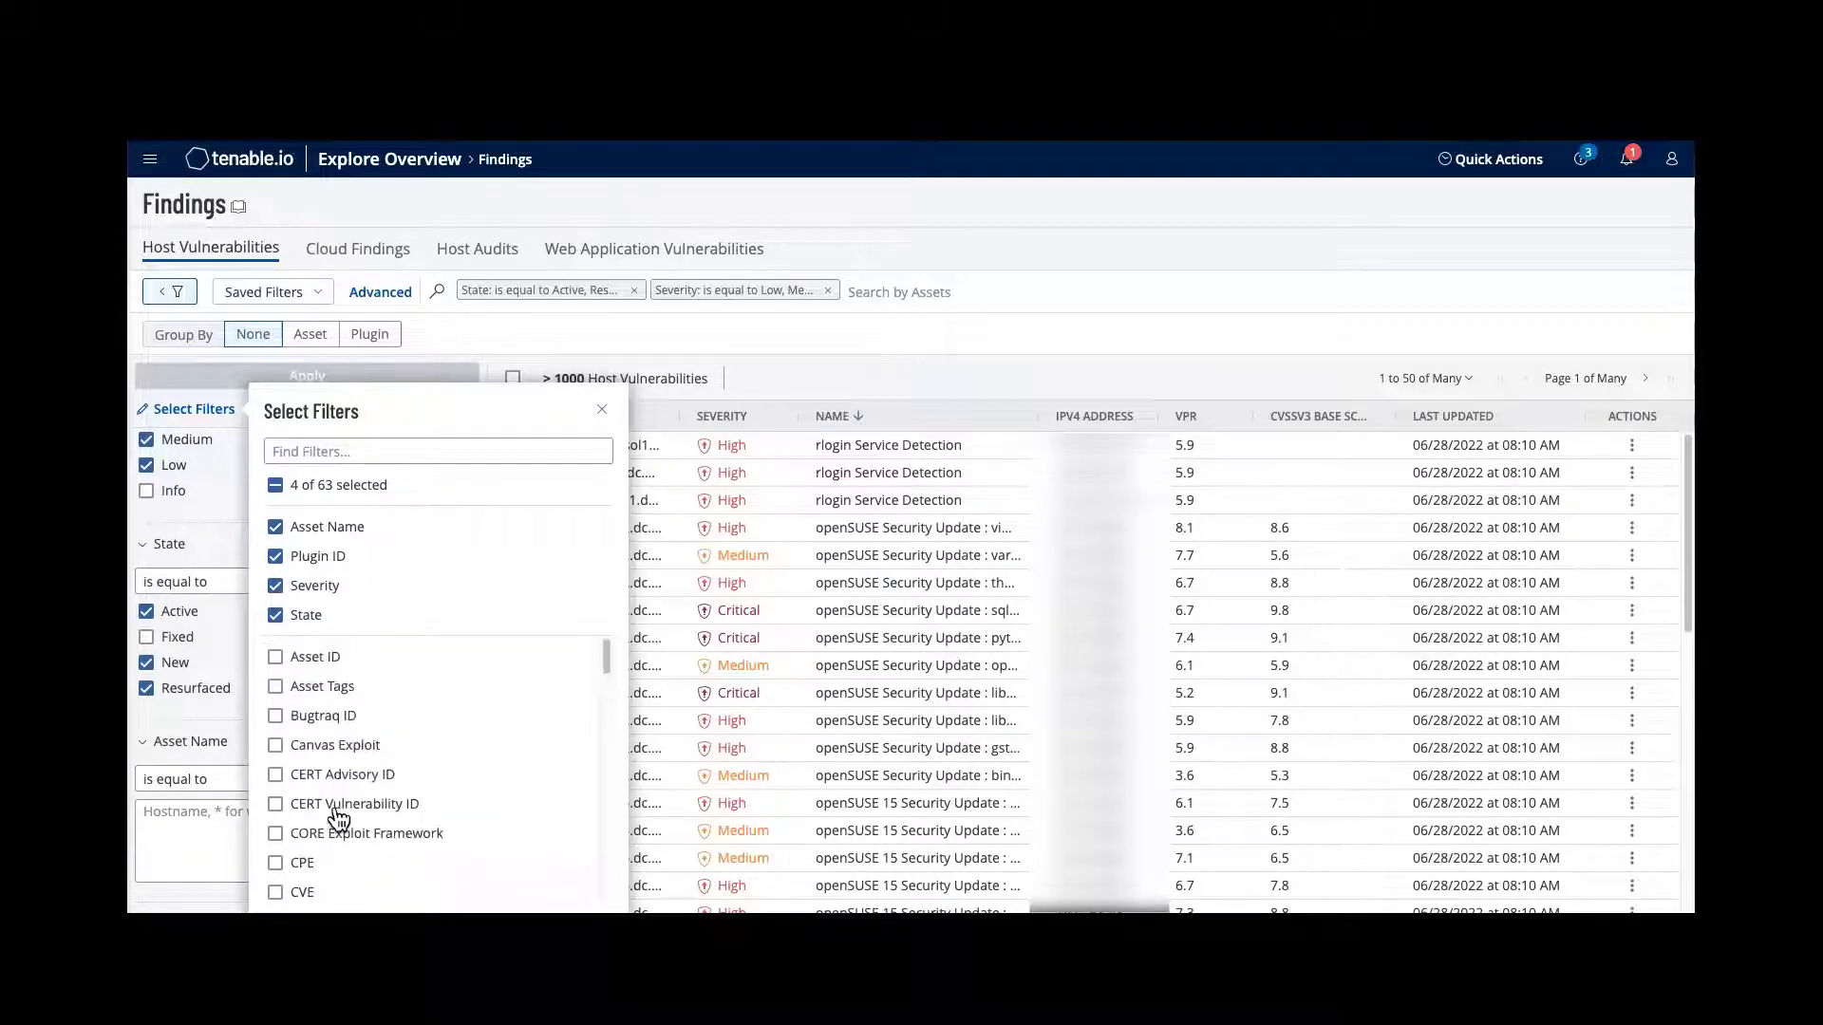
click(321, 691)
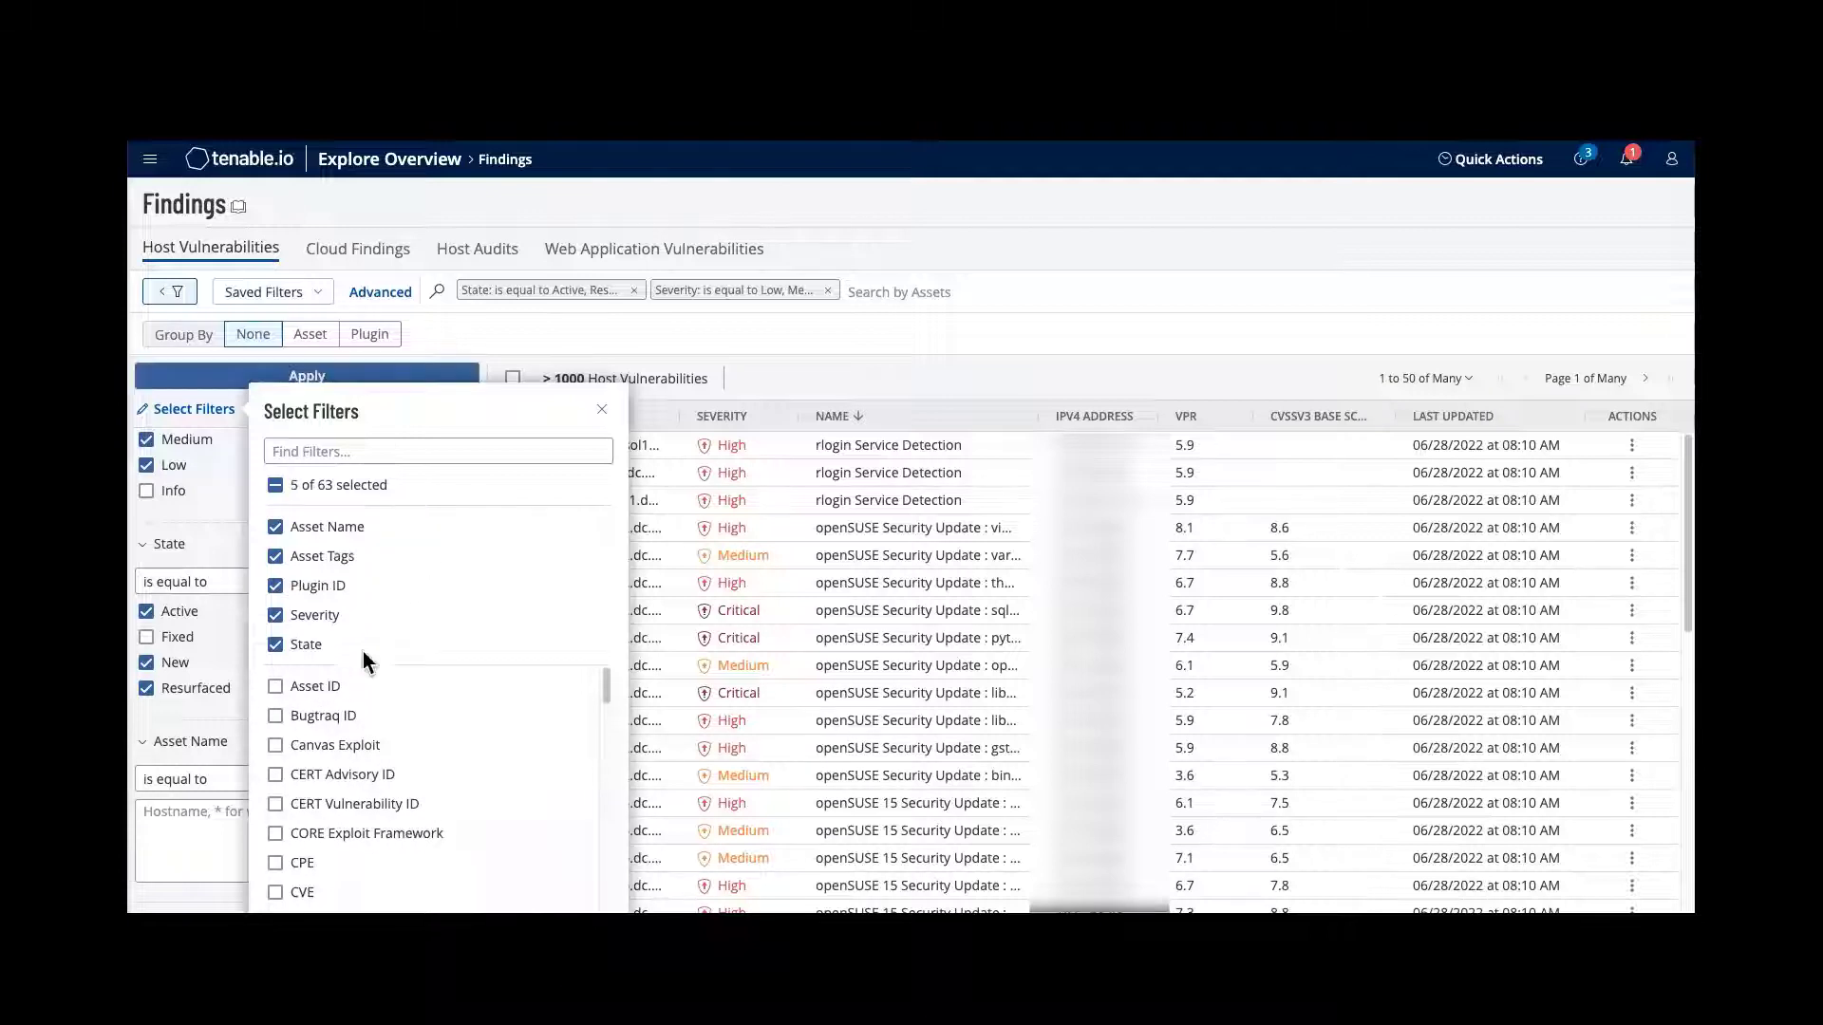
click(602, 409)
Set the Asset Tags filter to Classification: Top Secret and apply it
scroll(291, 732, down, 3)
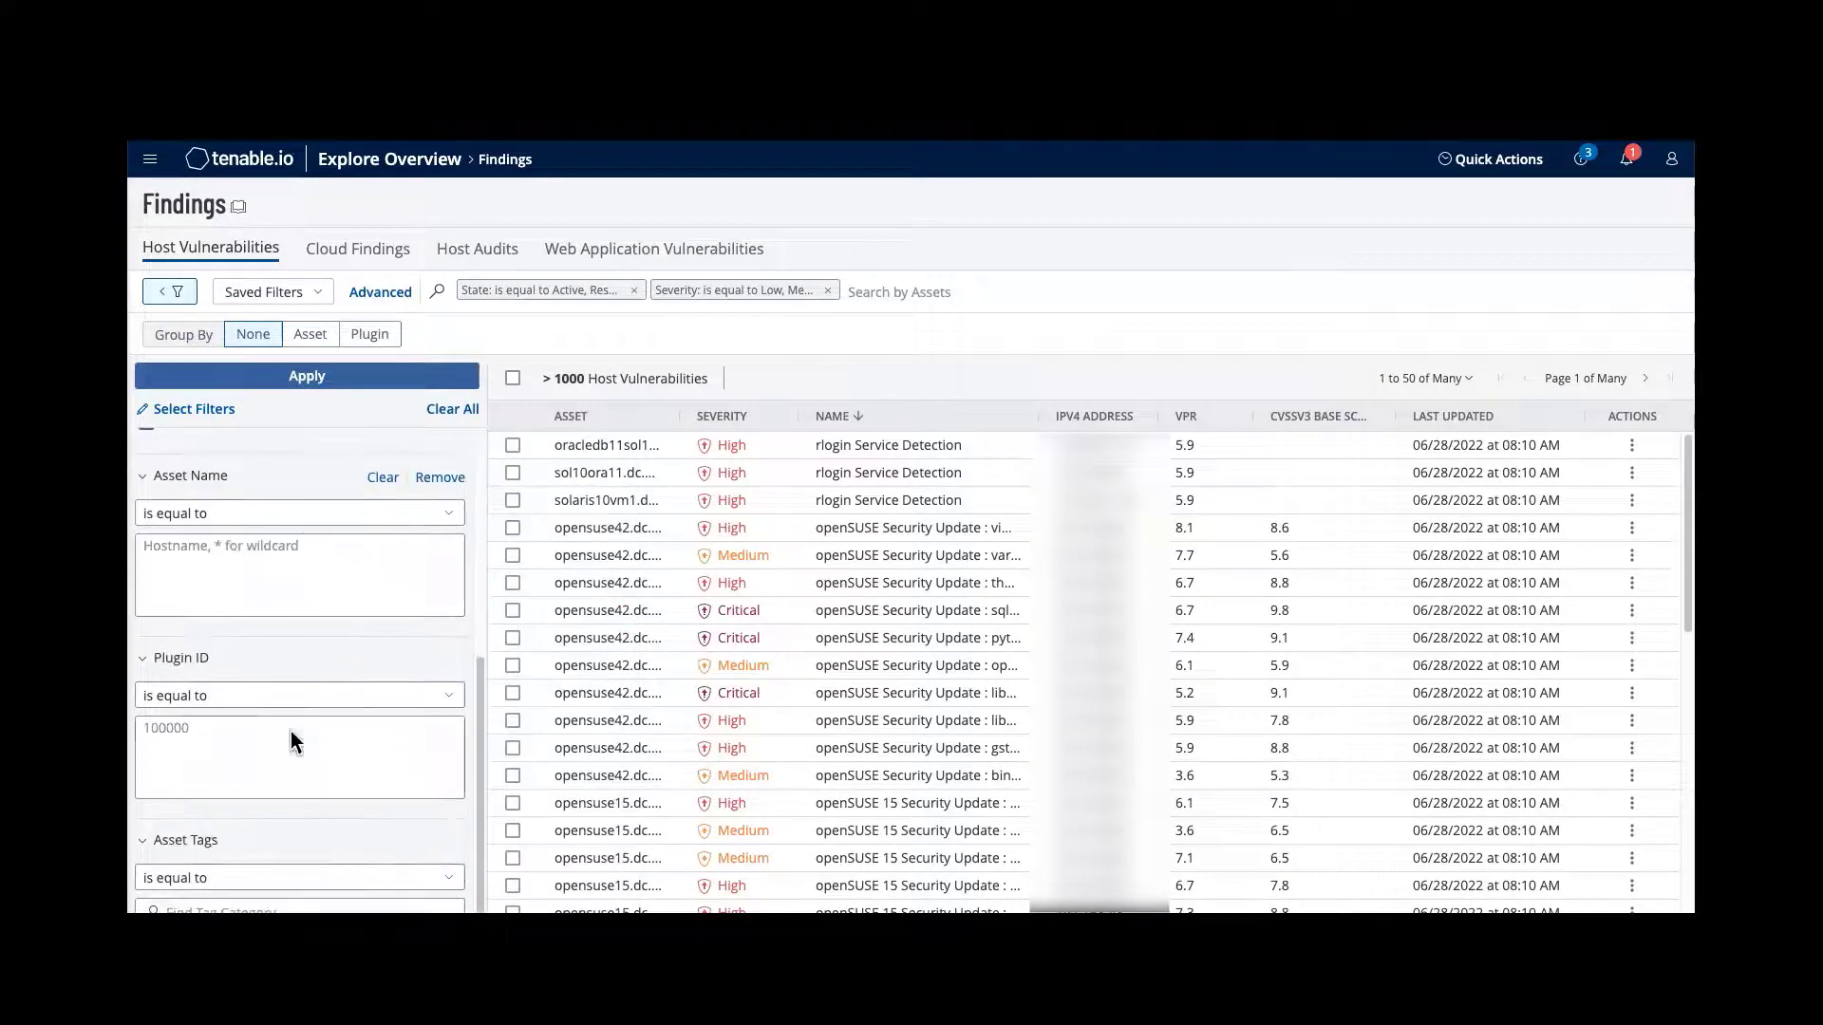
click(211, 905)
scroll(228, 855, down, 2)
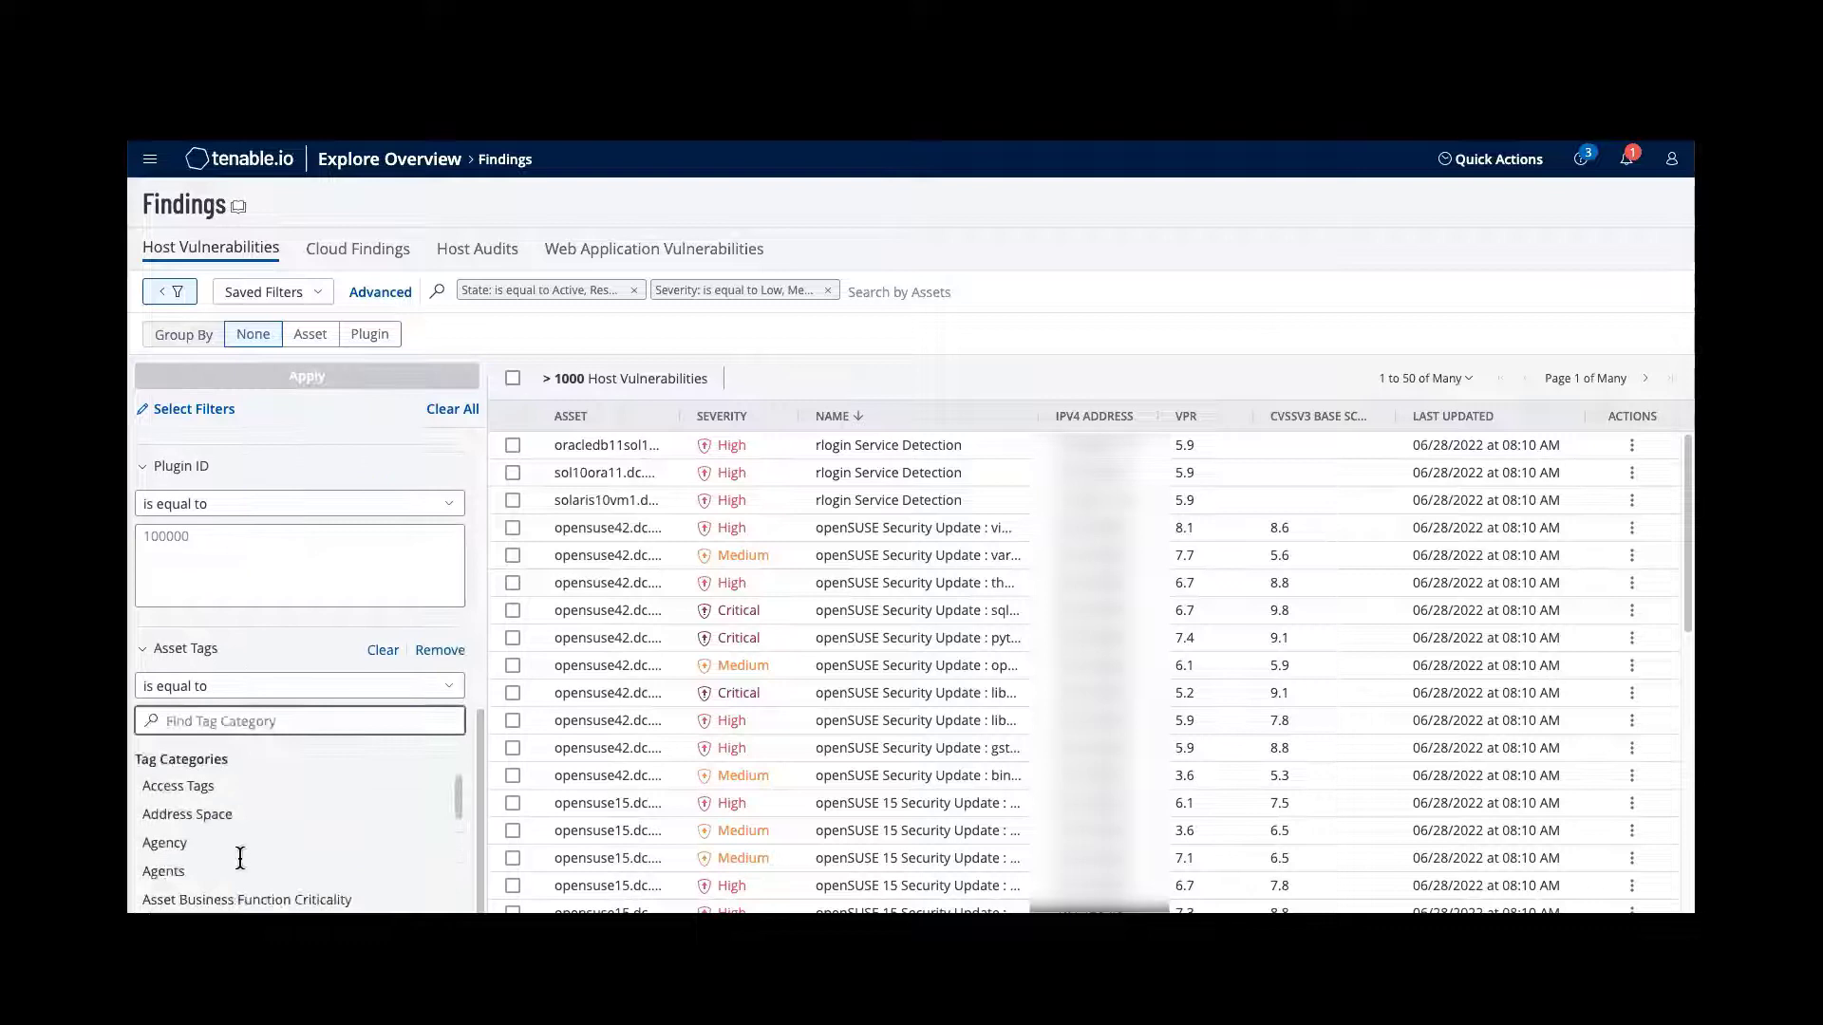
scroll(185, 878, down, 3)
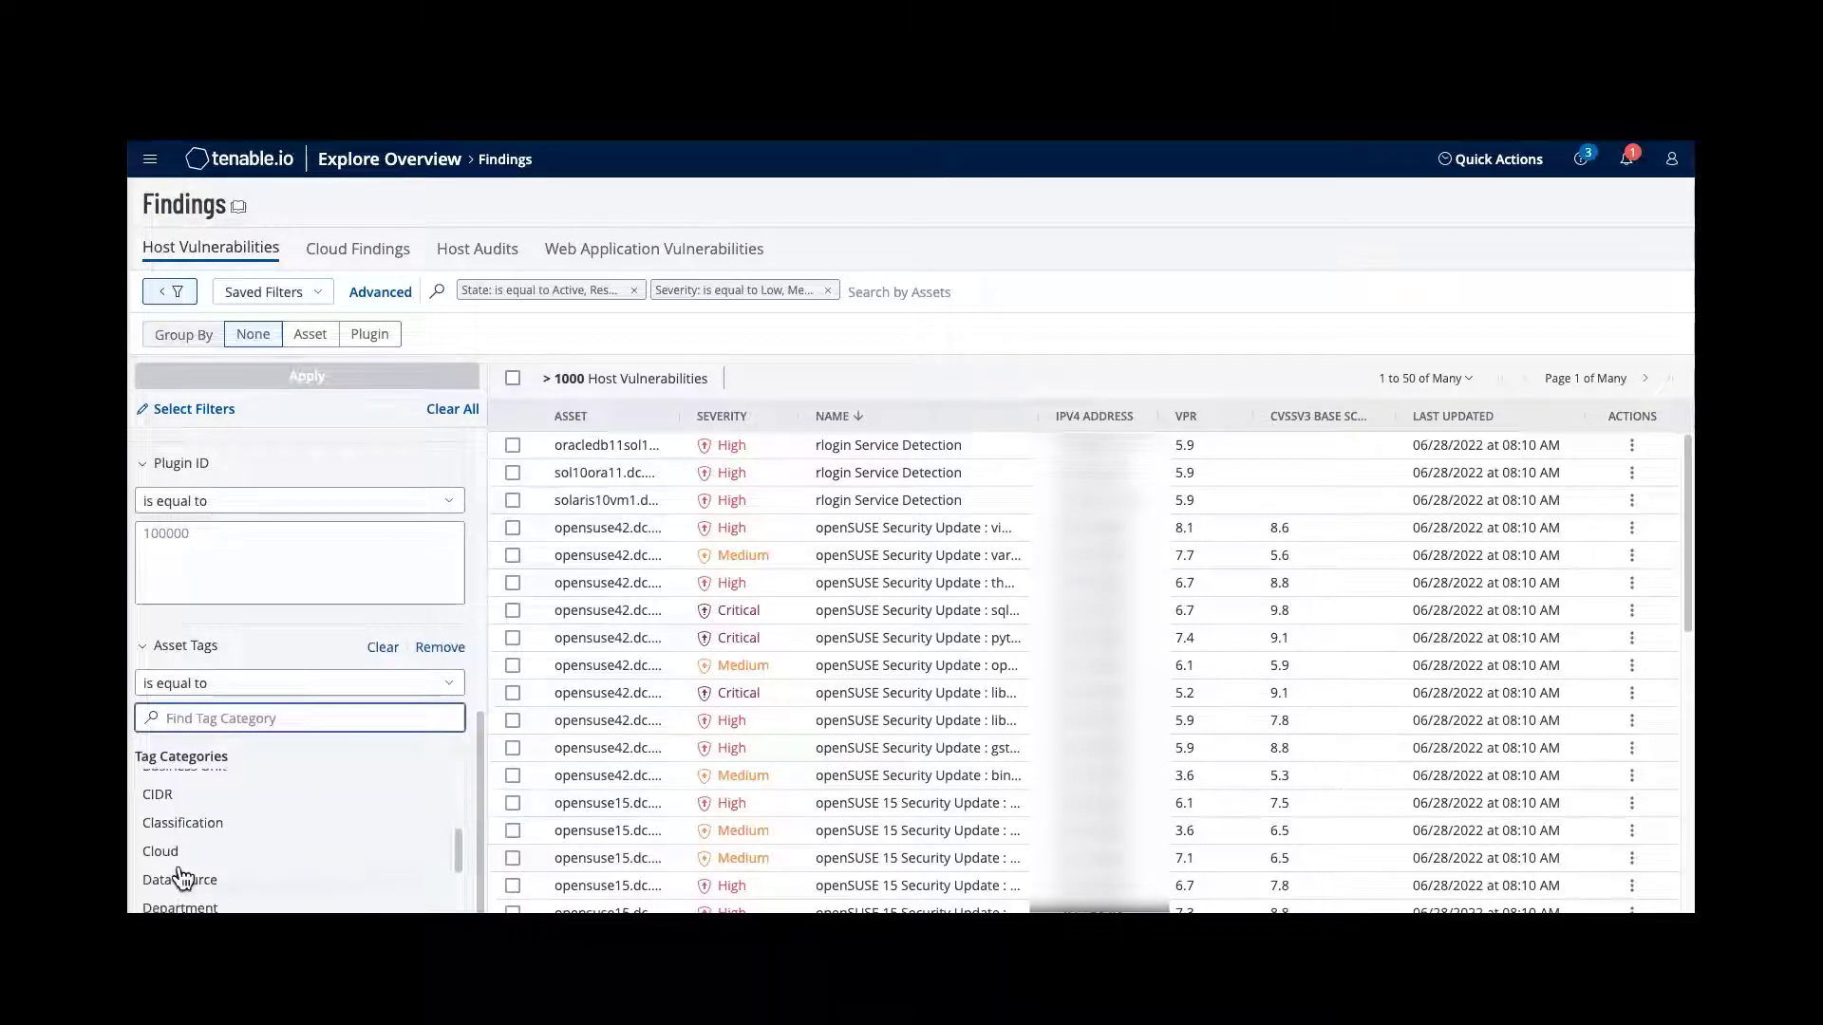
click(175, 826)
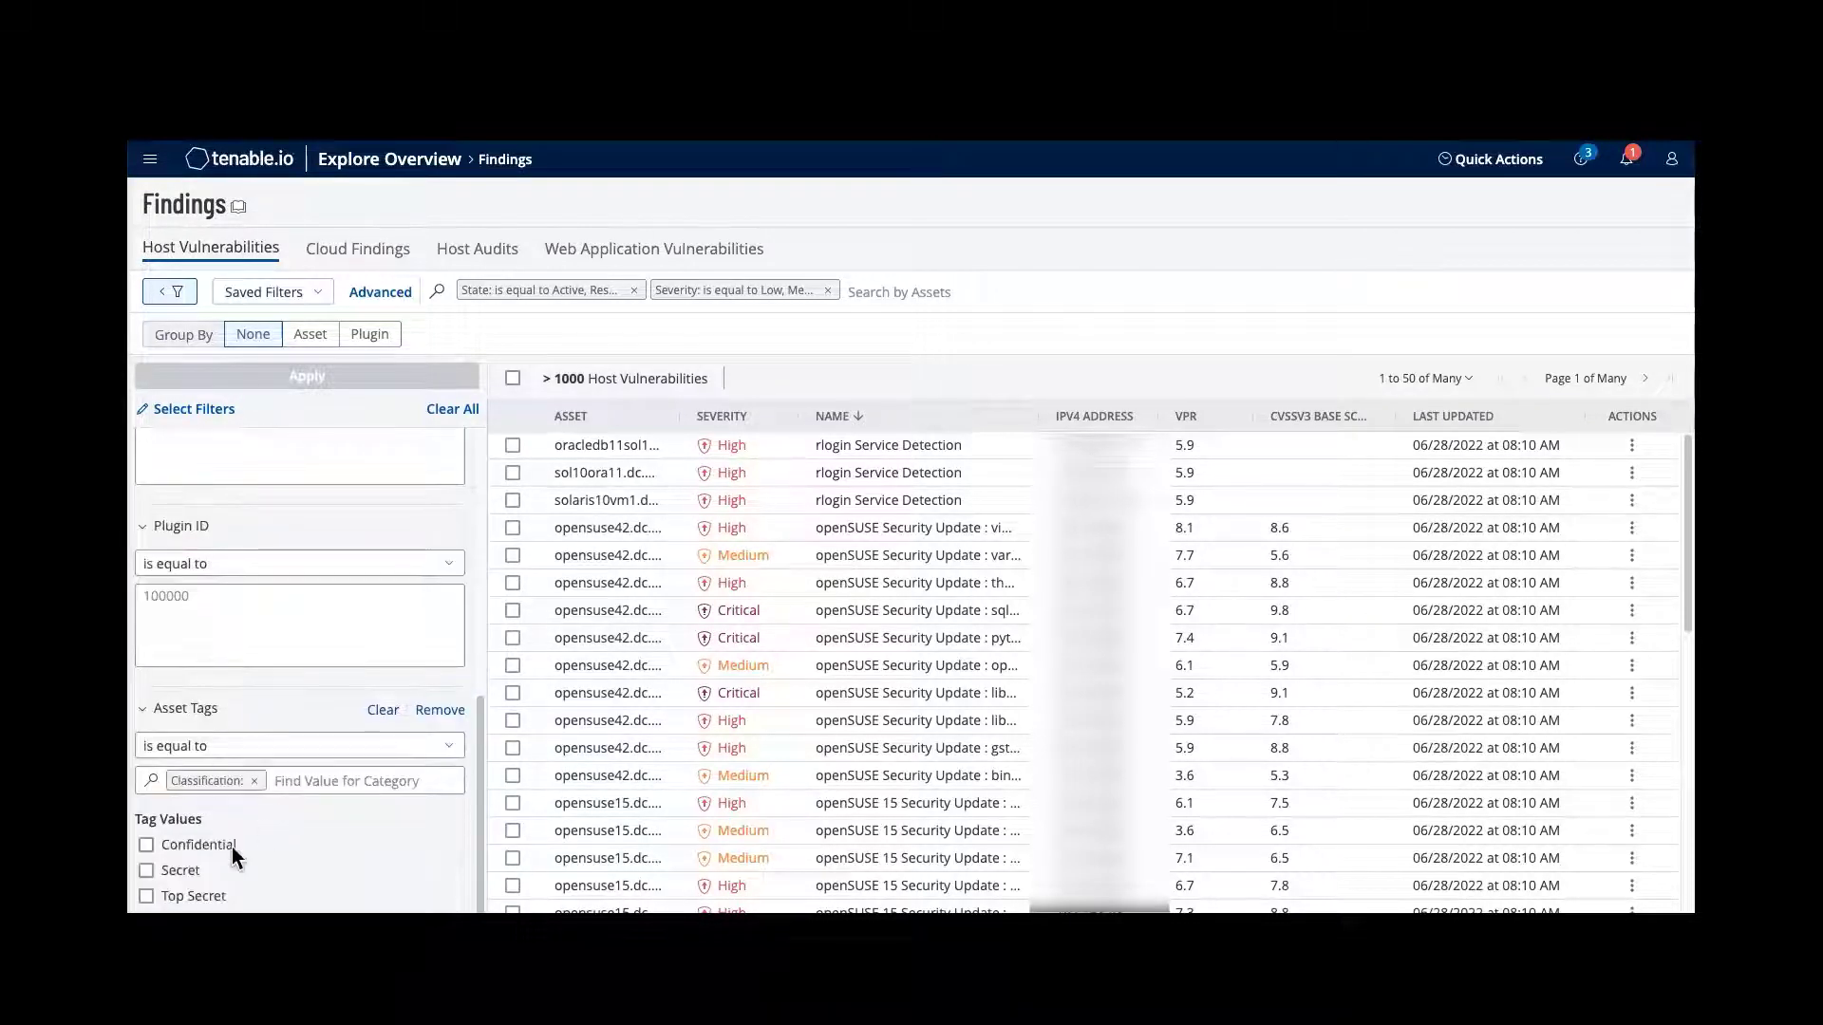
click(146, 896)
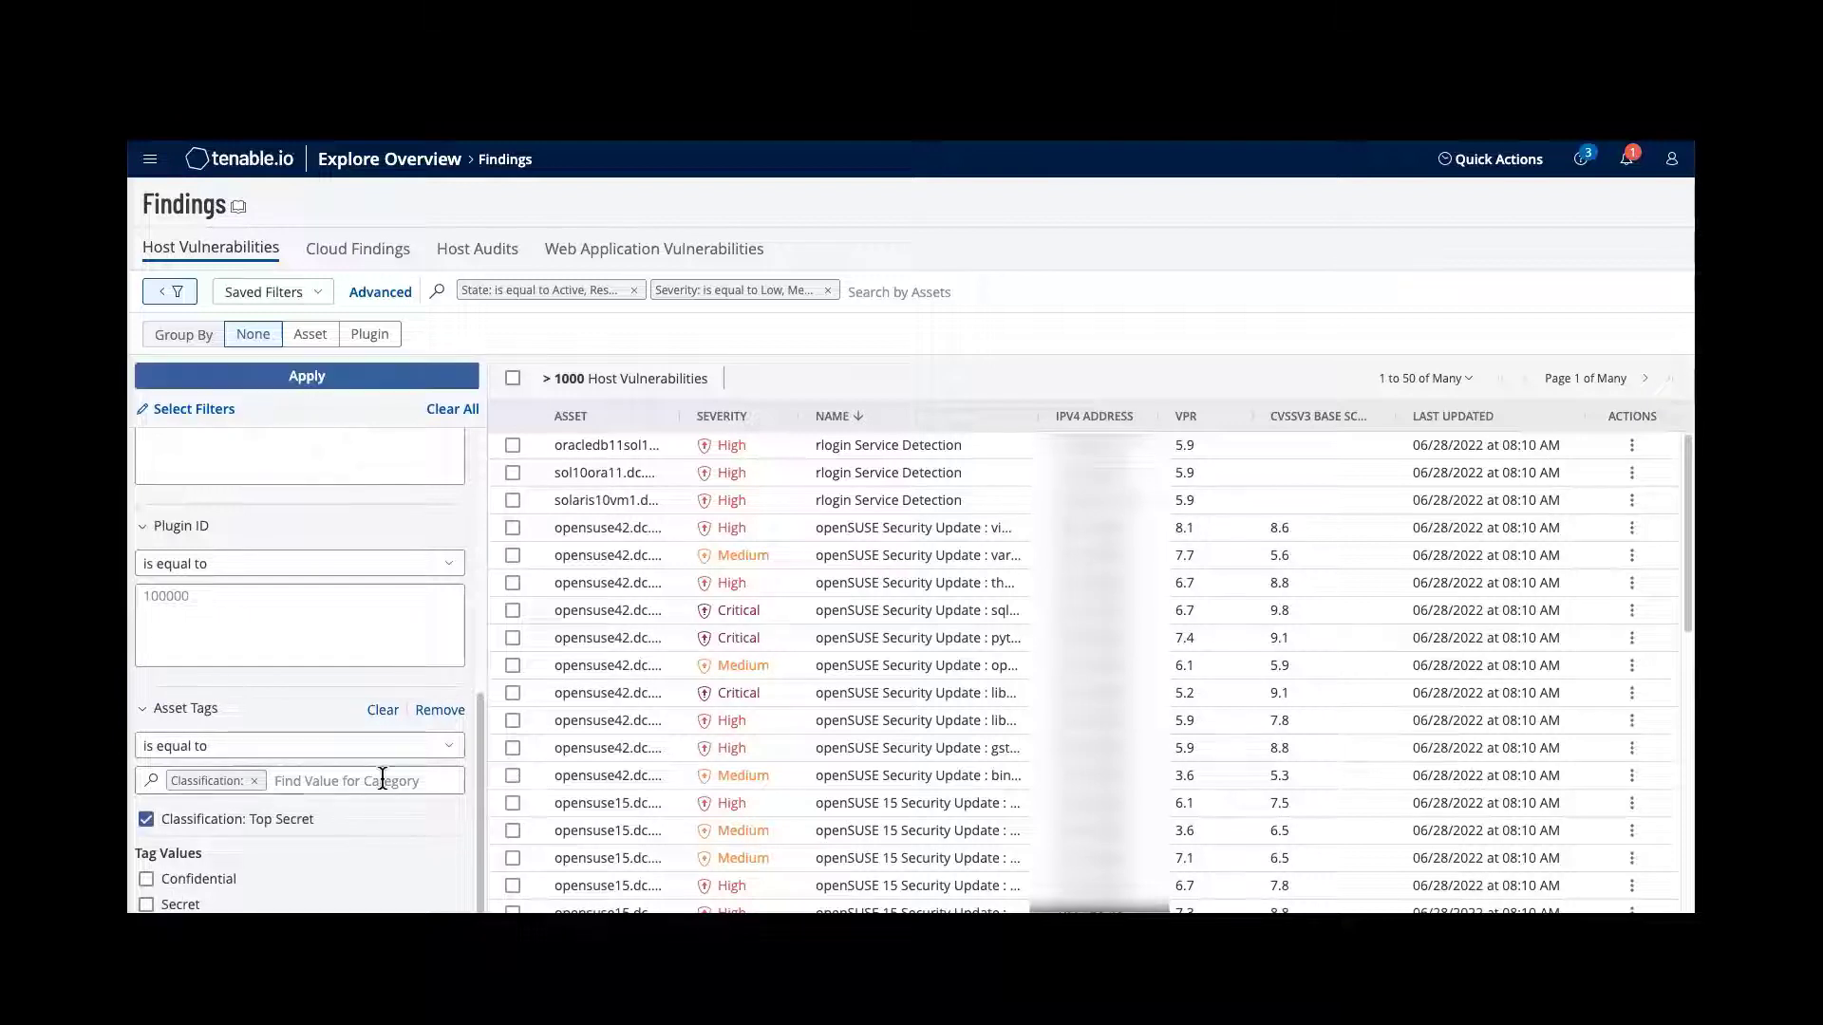
click(354, 385)
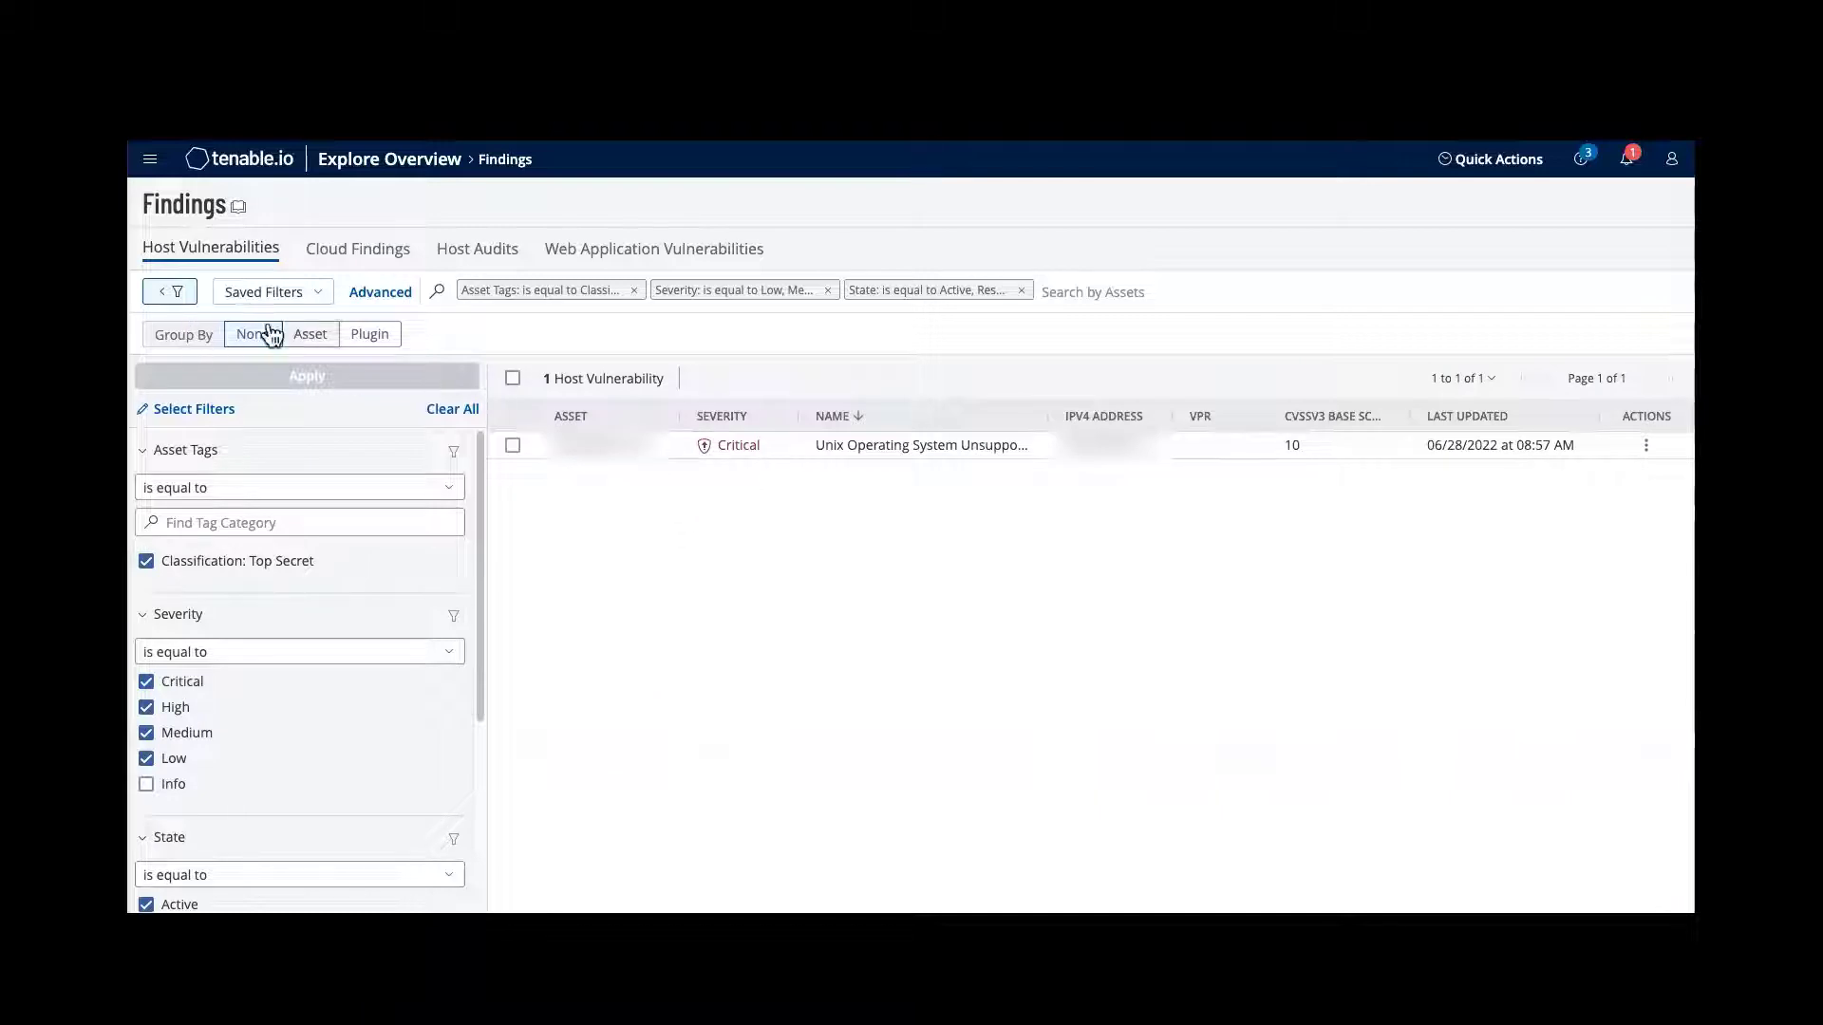
Remove the Classification: Top Secret asset tag filter and group findings by Asset
click(317, 340)
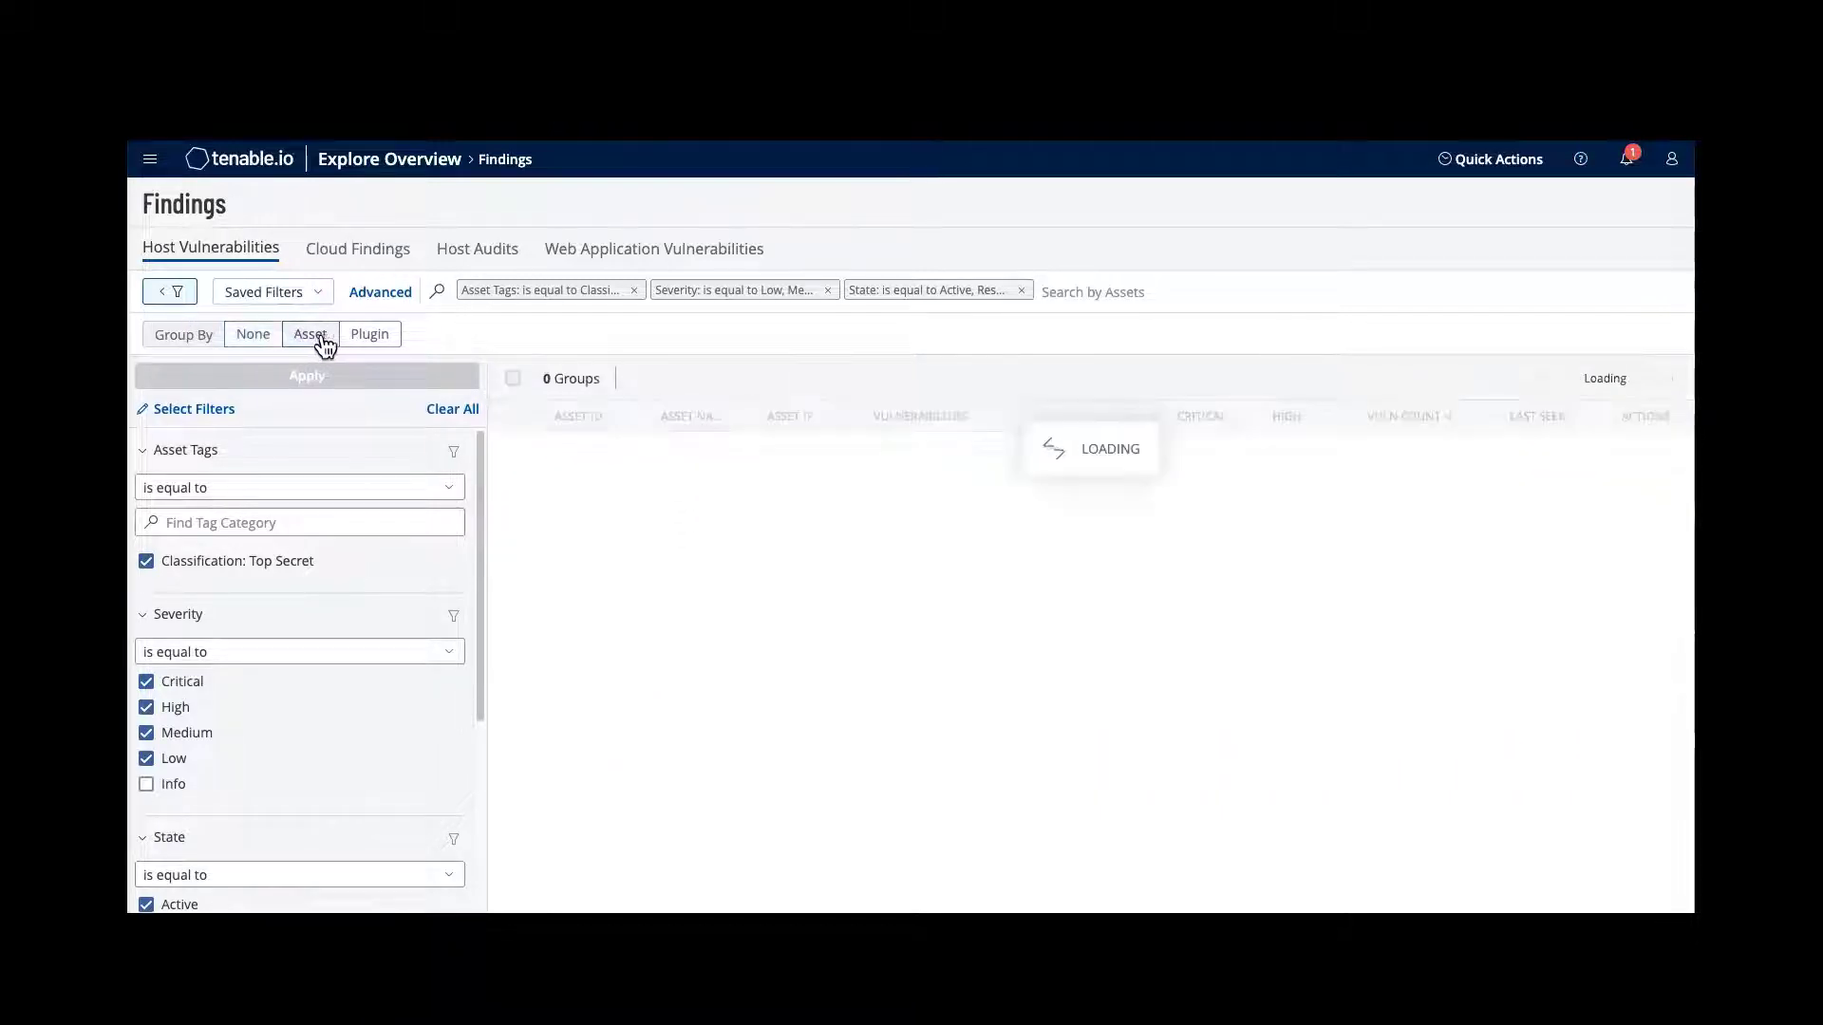
click(369, 335)
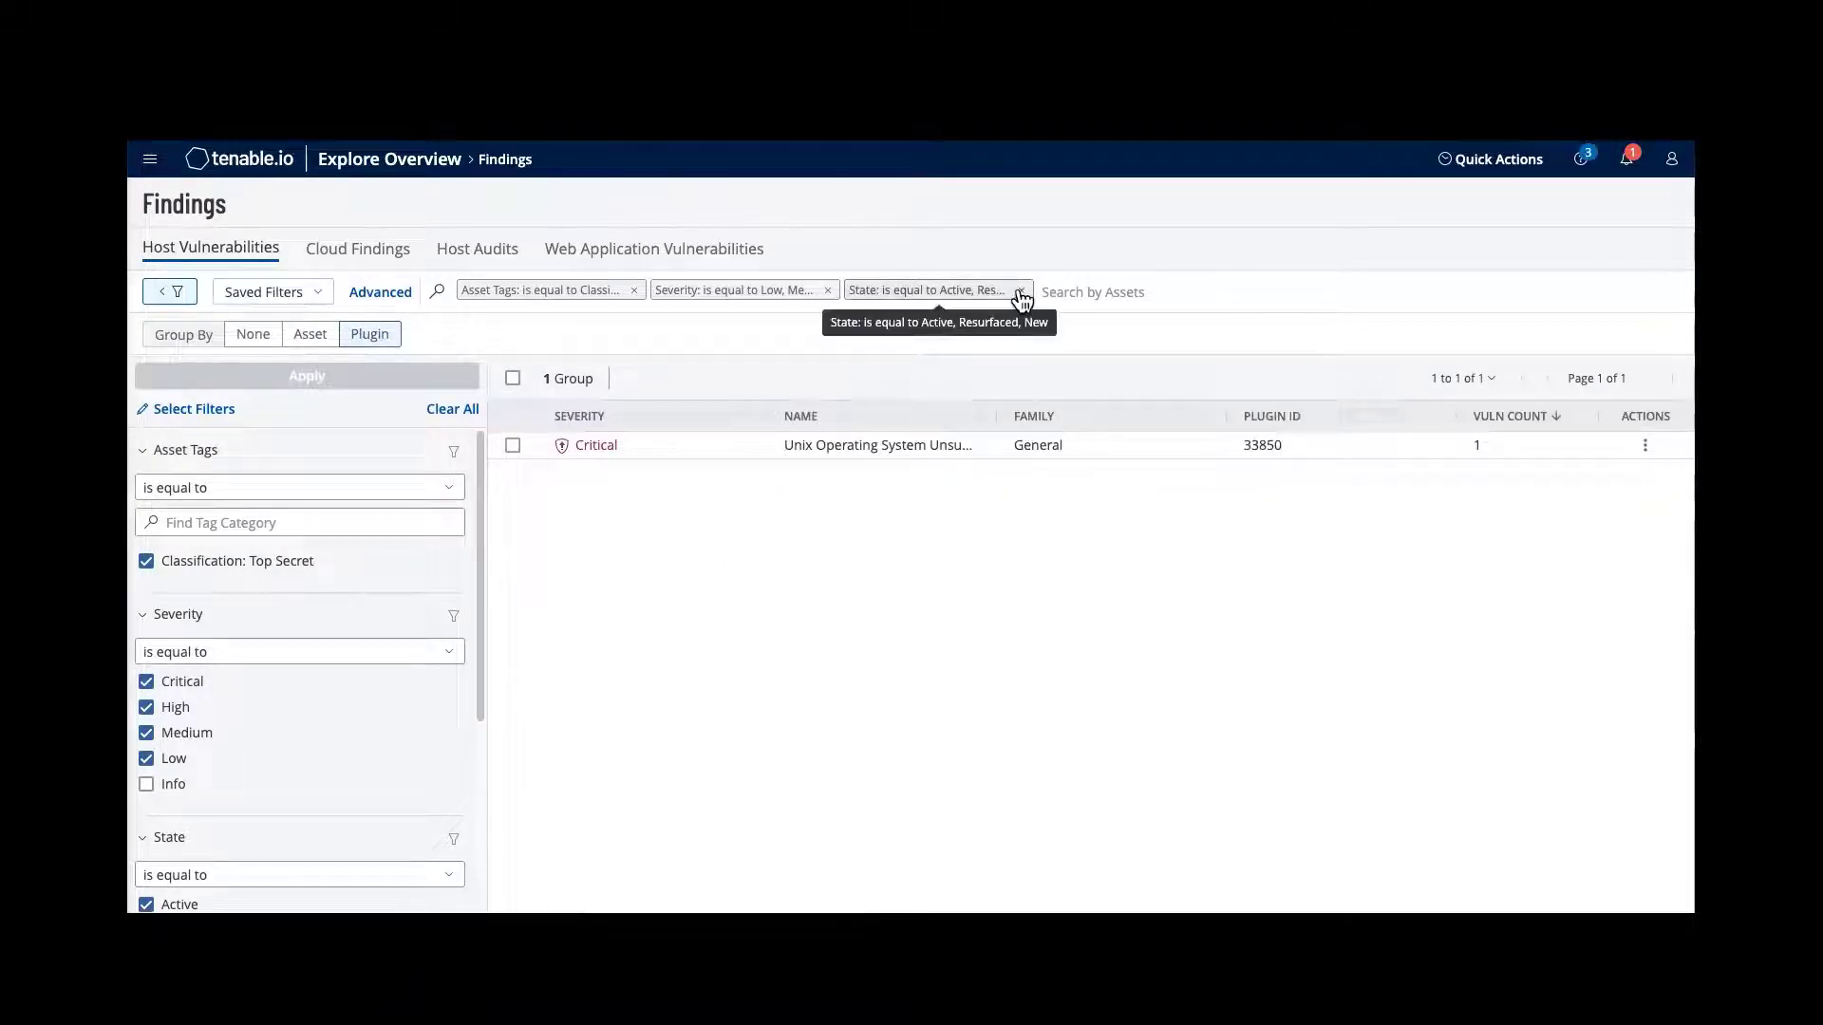
click(632, 291)
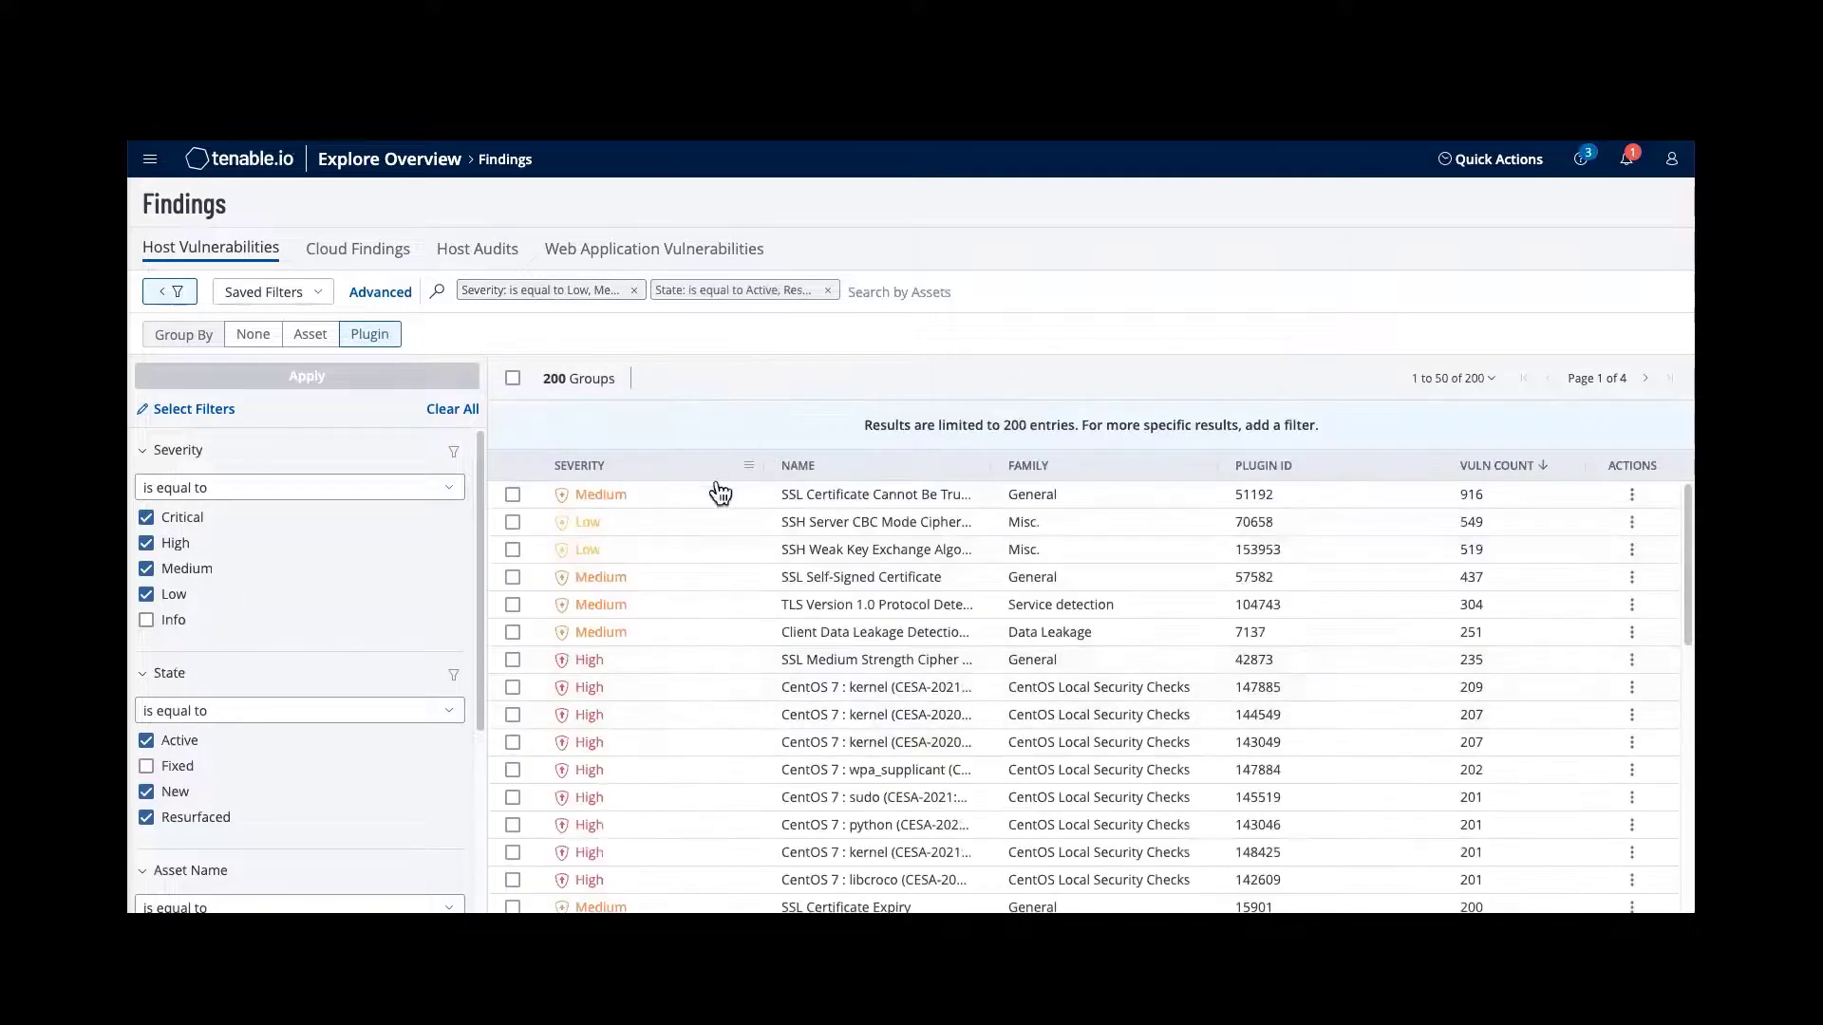
click(309, 334)
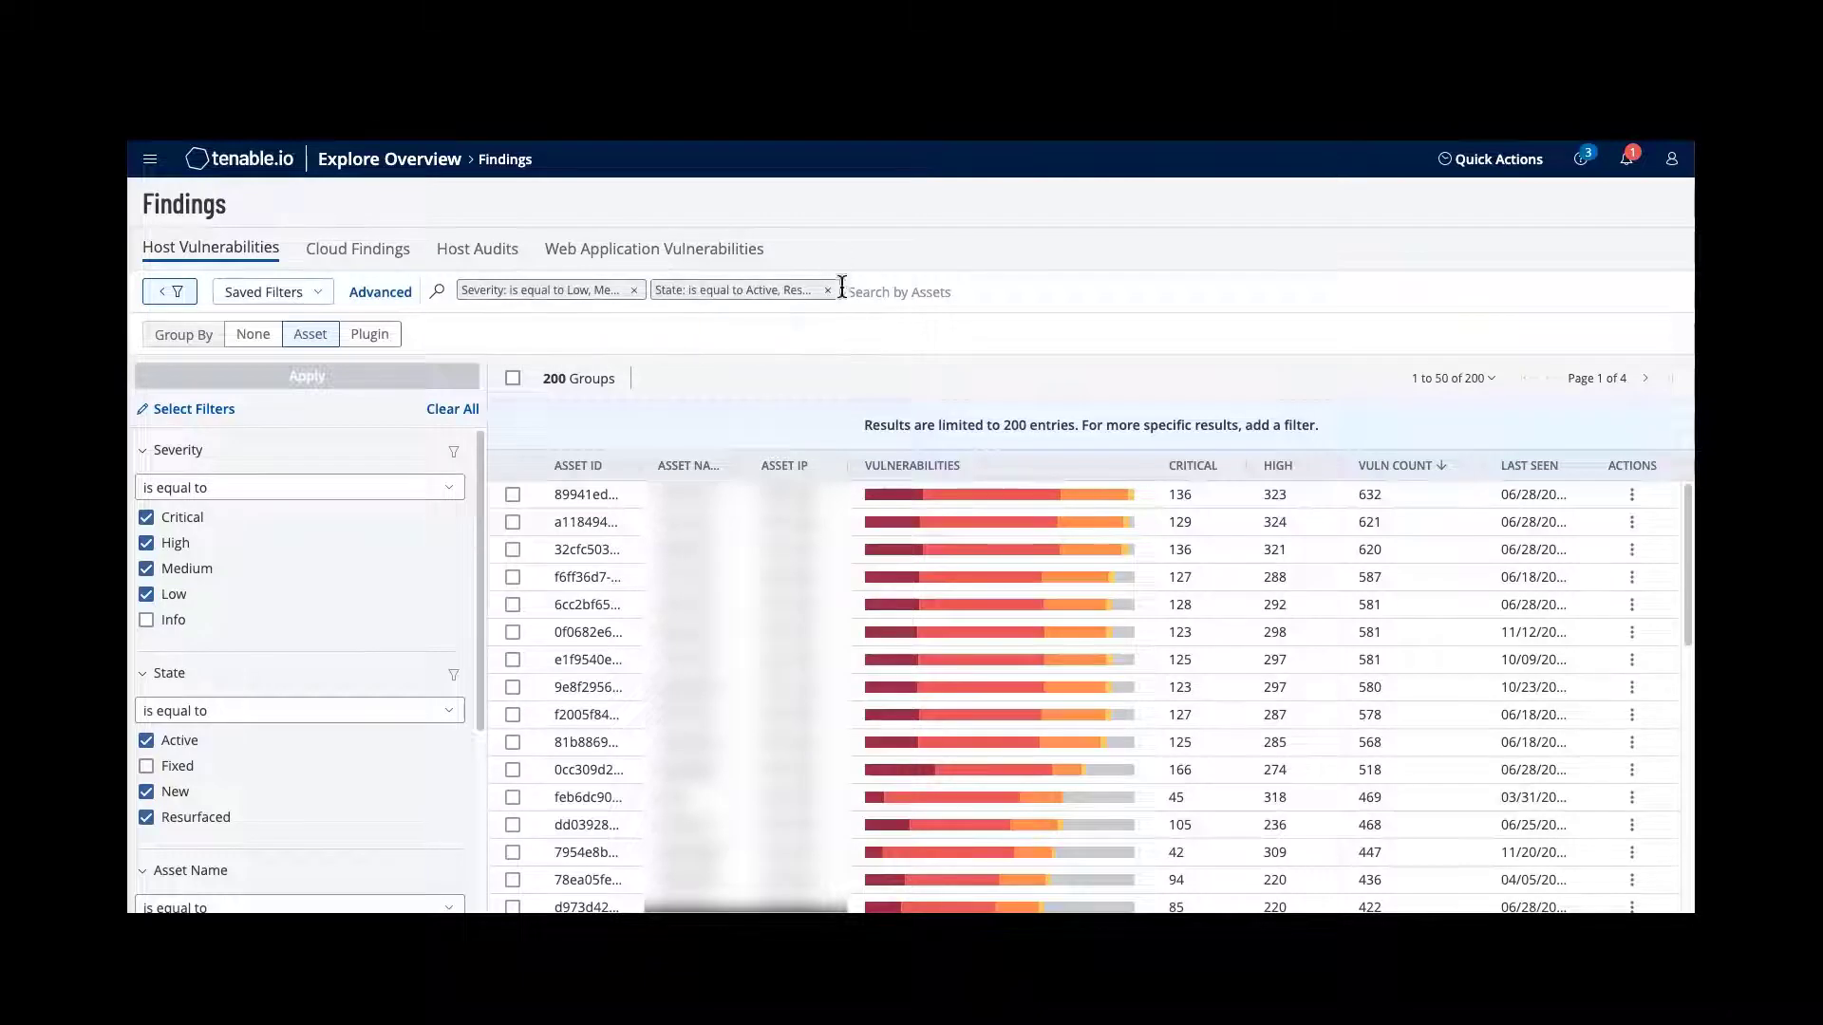
Limit findings to Critical and High severity with Active or New state
click(147, 598)
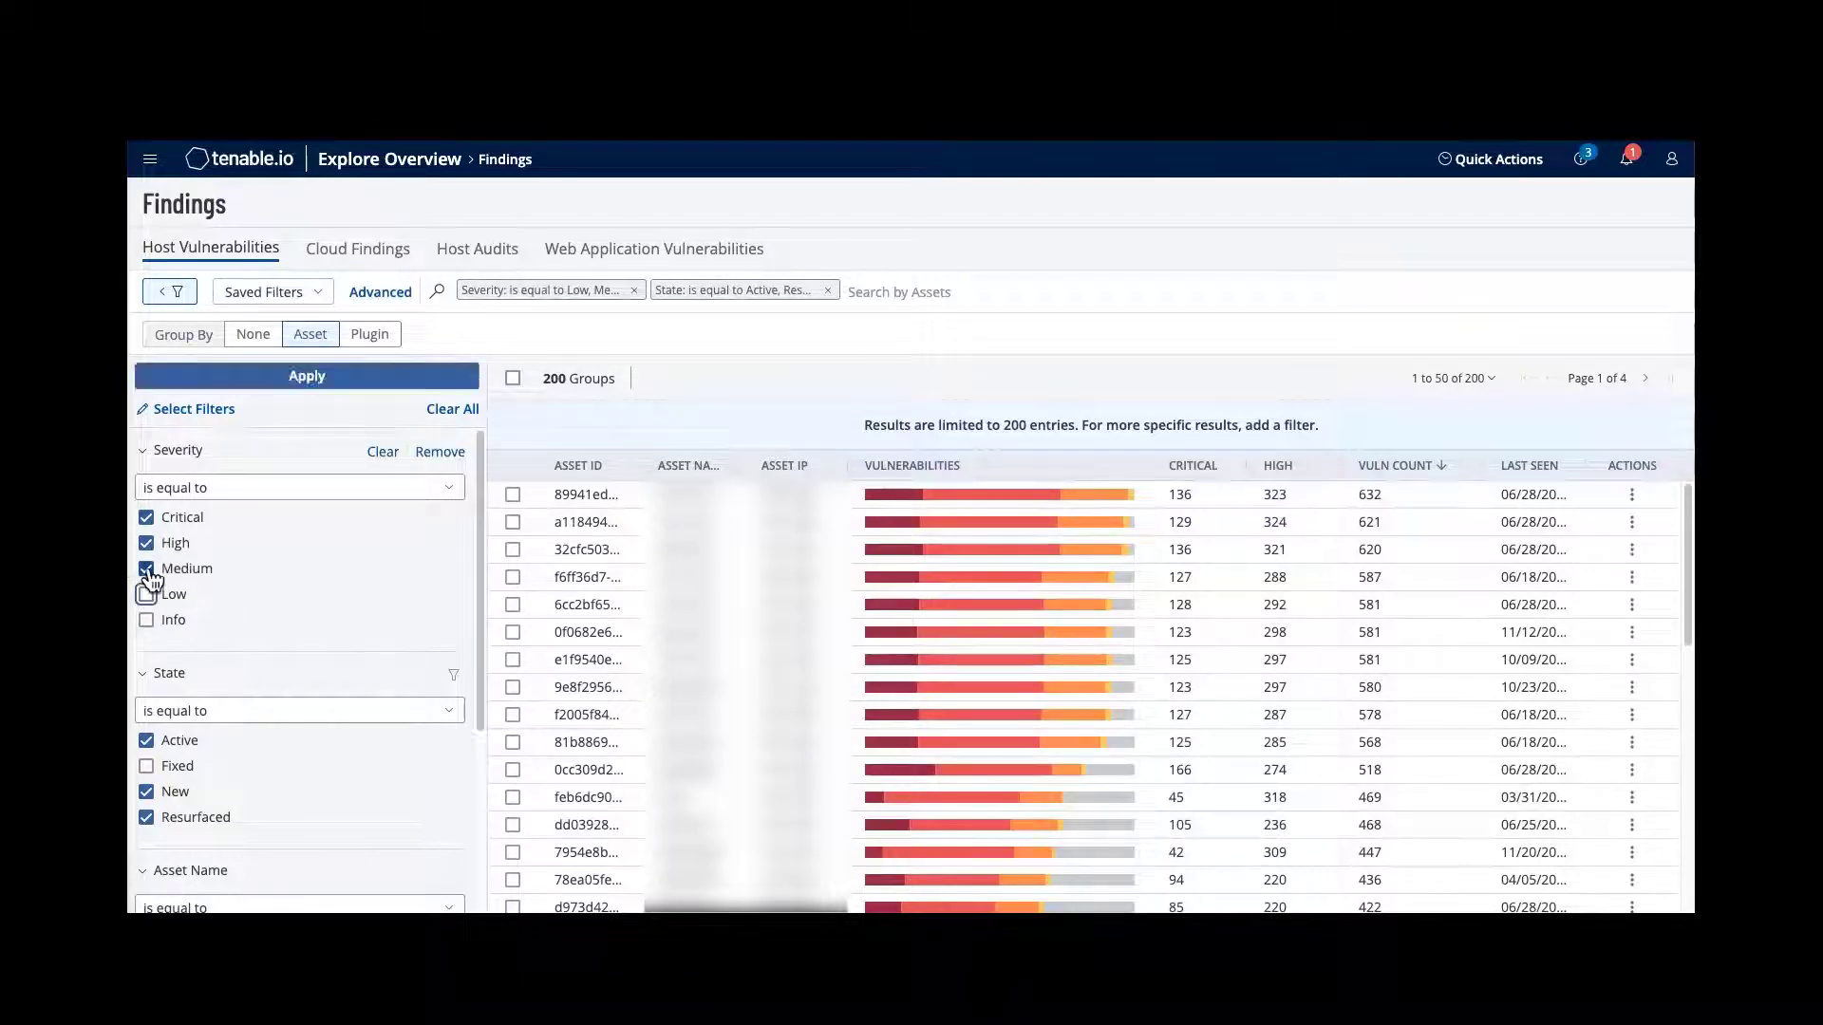
click(245, 378)
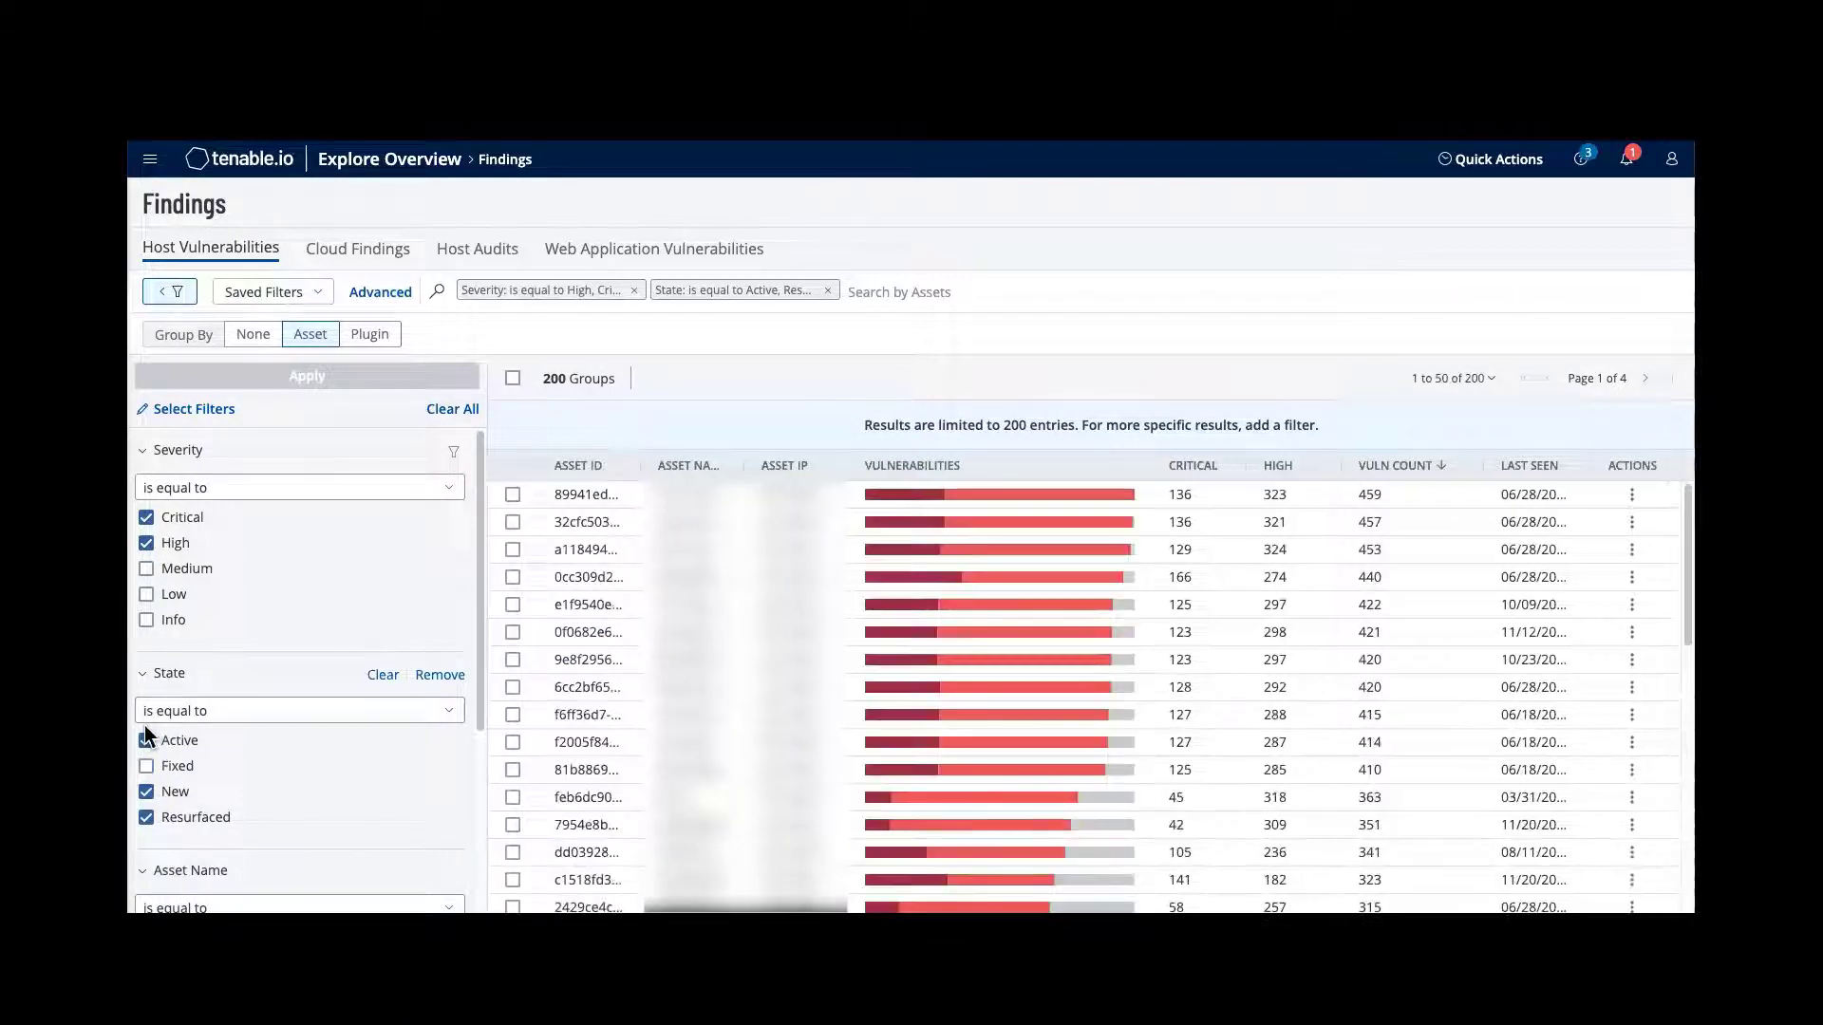
click(147, 818)
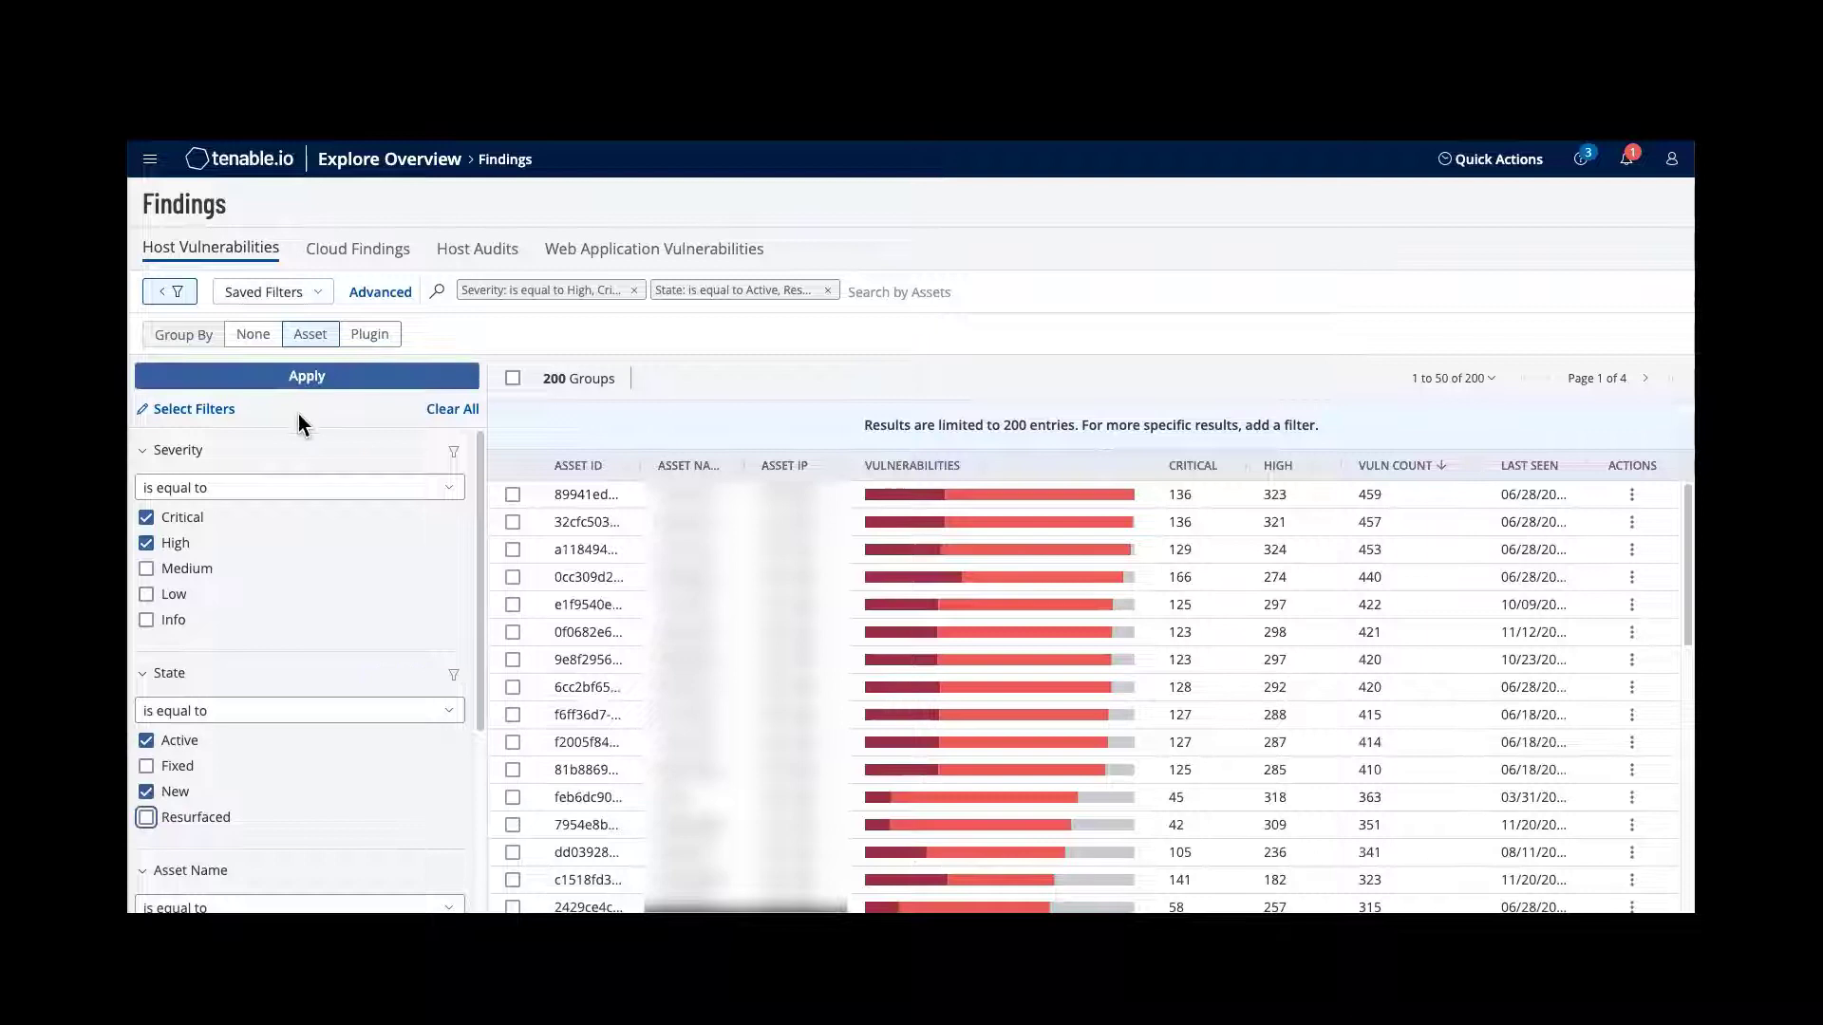
click(298, 381)
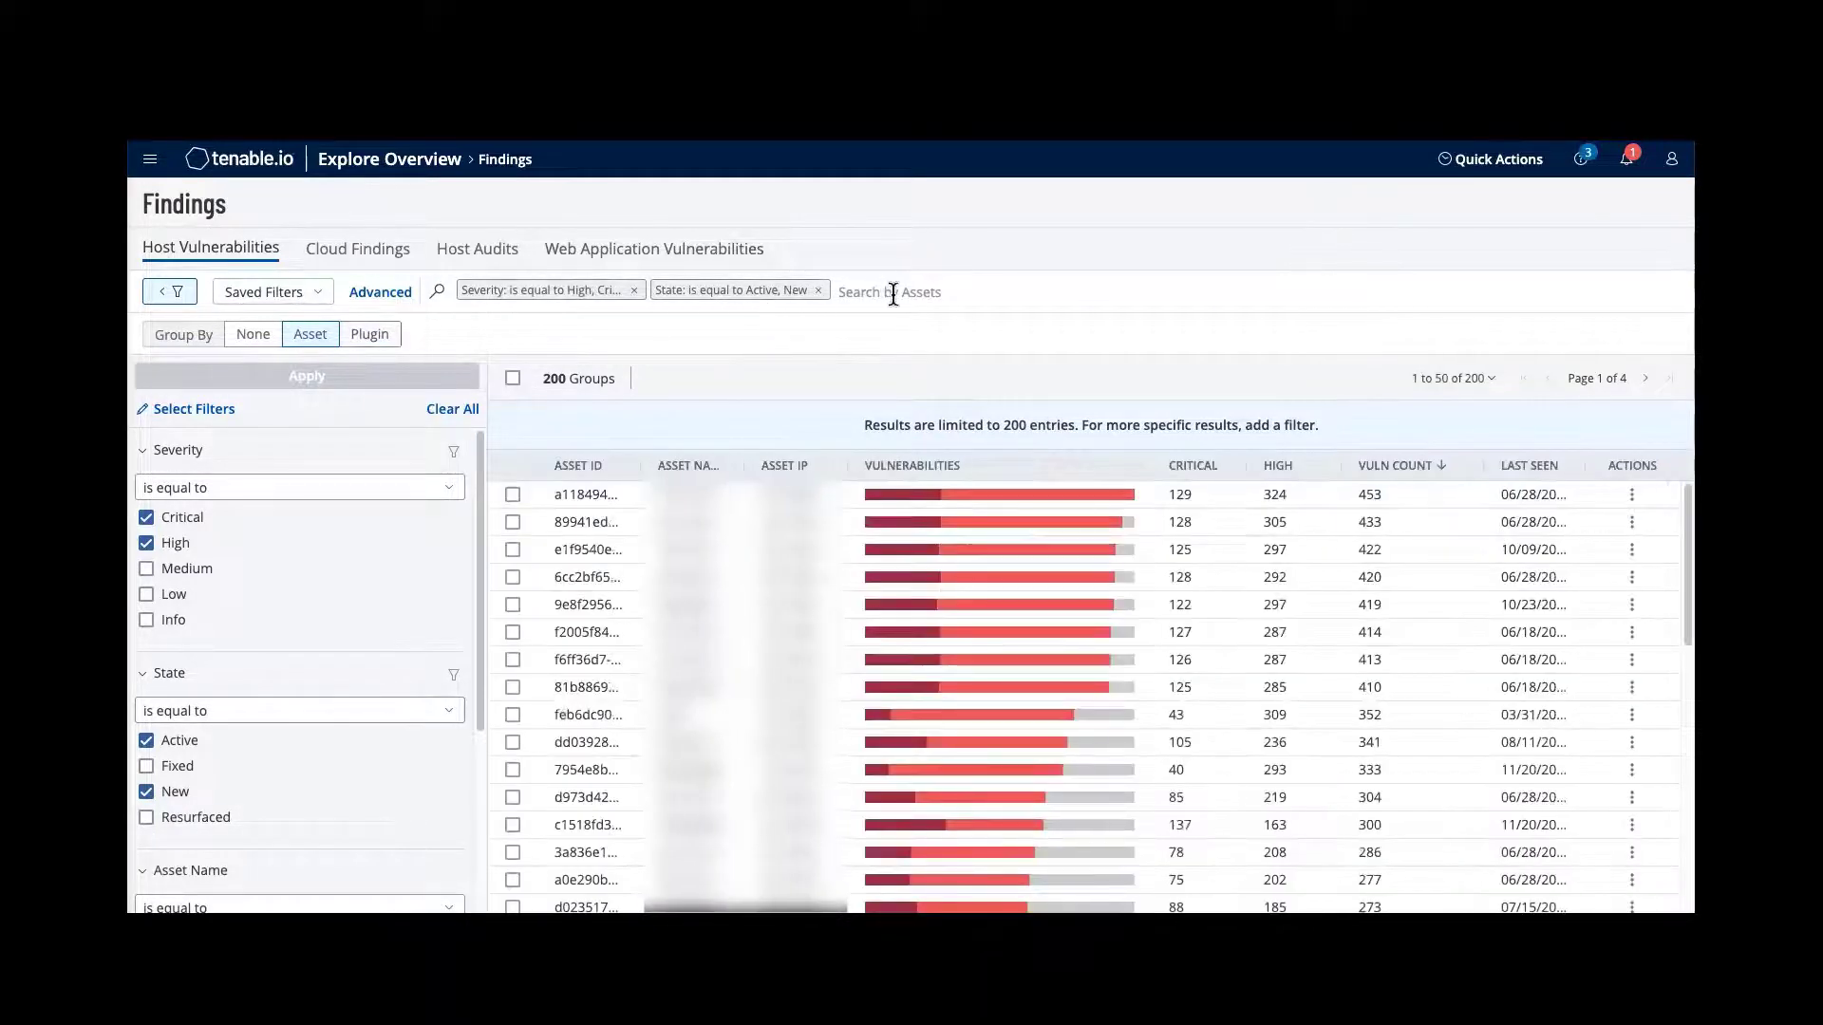
scroll(306, 670, down, 4)
scroll(241, 646, up, 3)
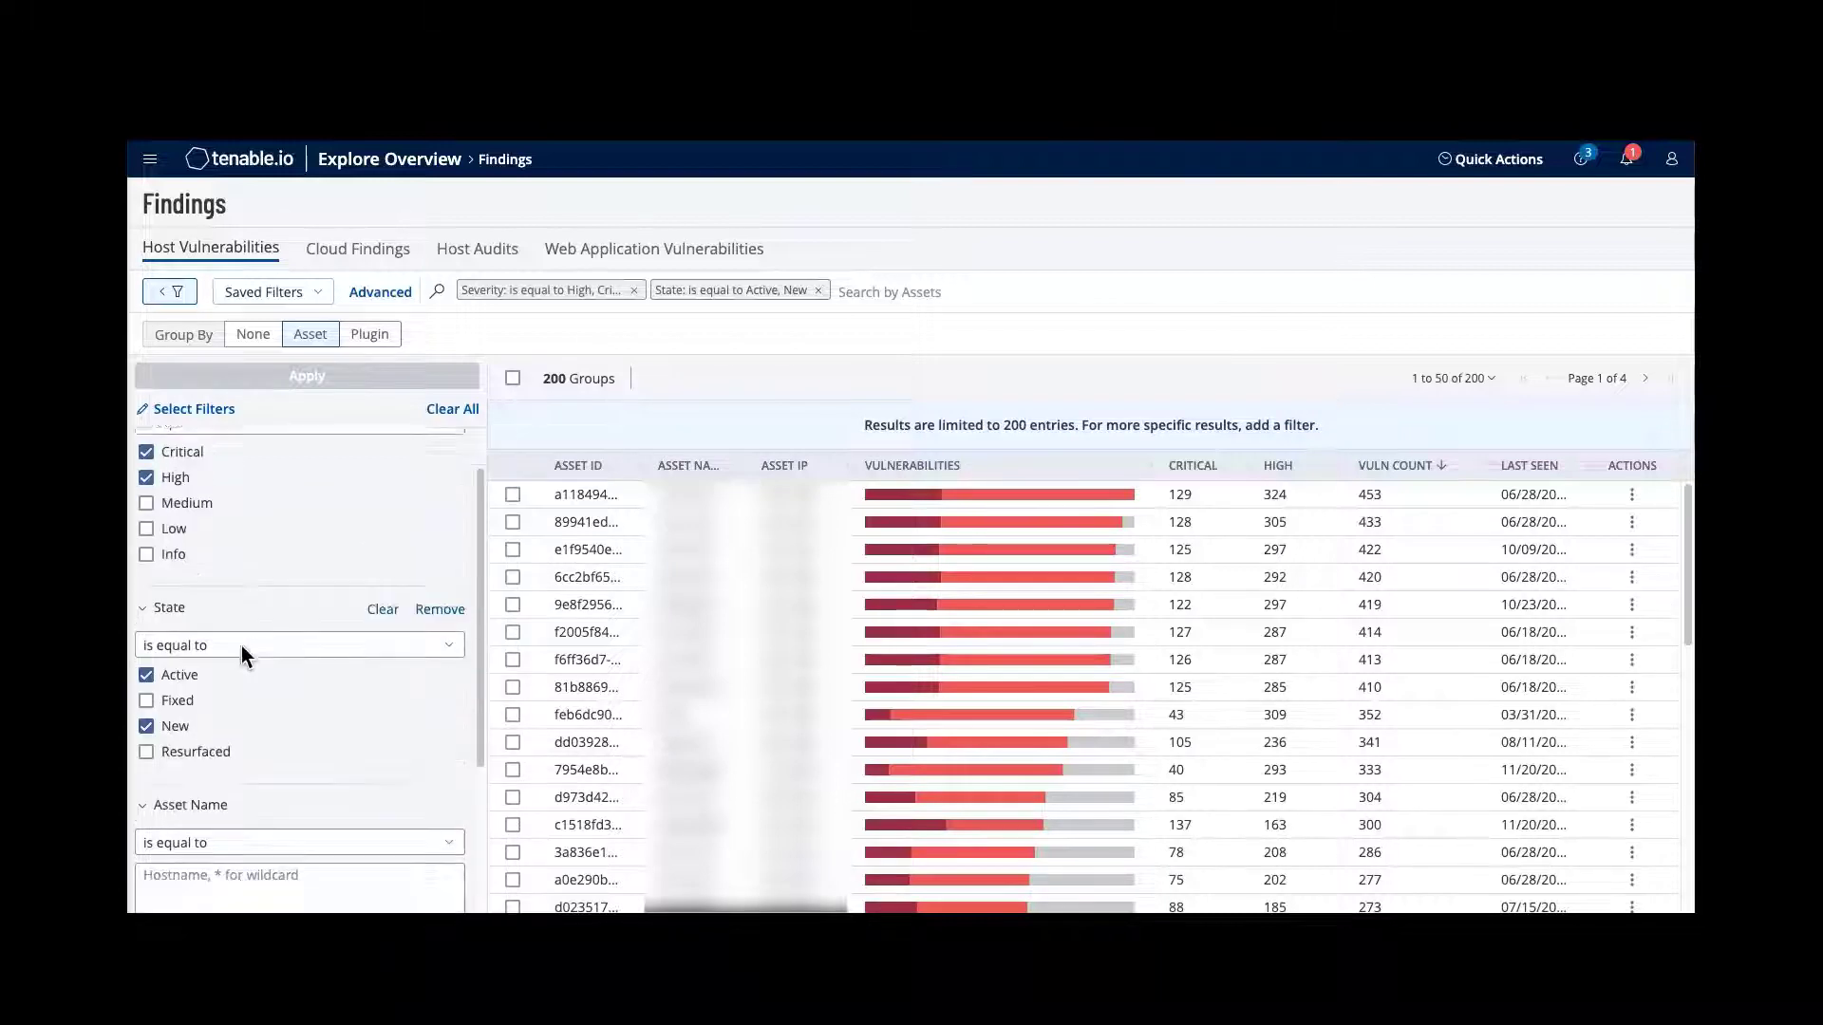
scroll(241, 646, up, 1)
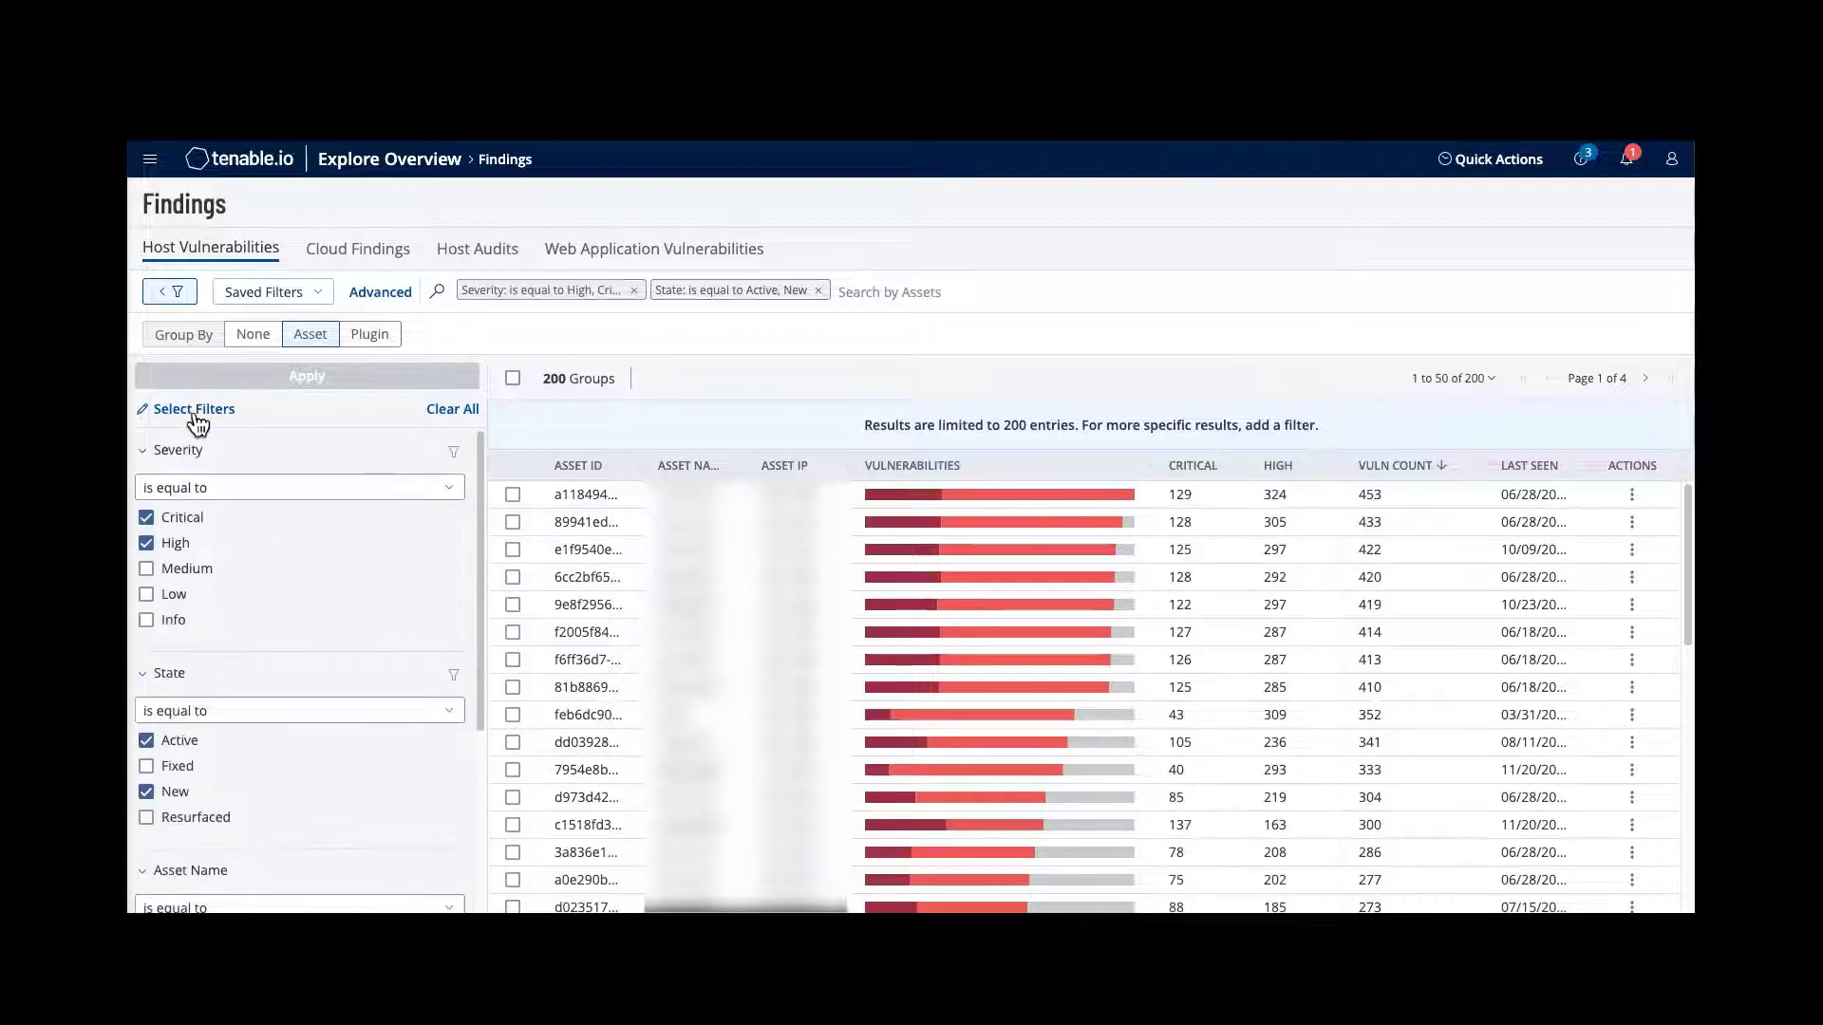
click(313, 298)
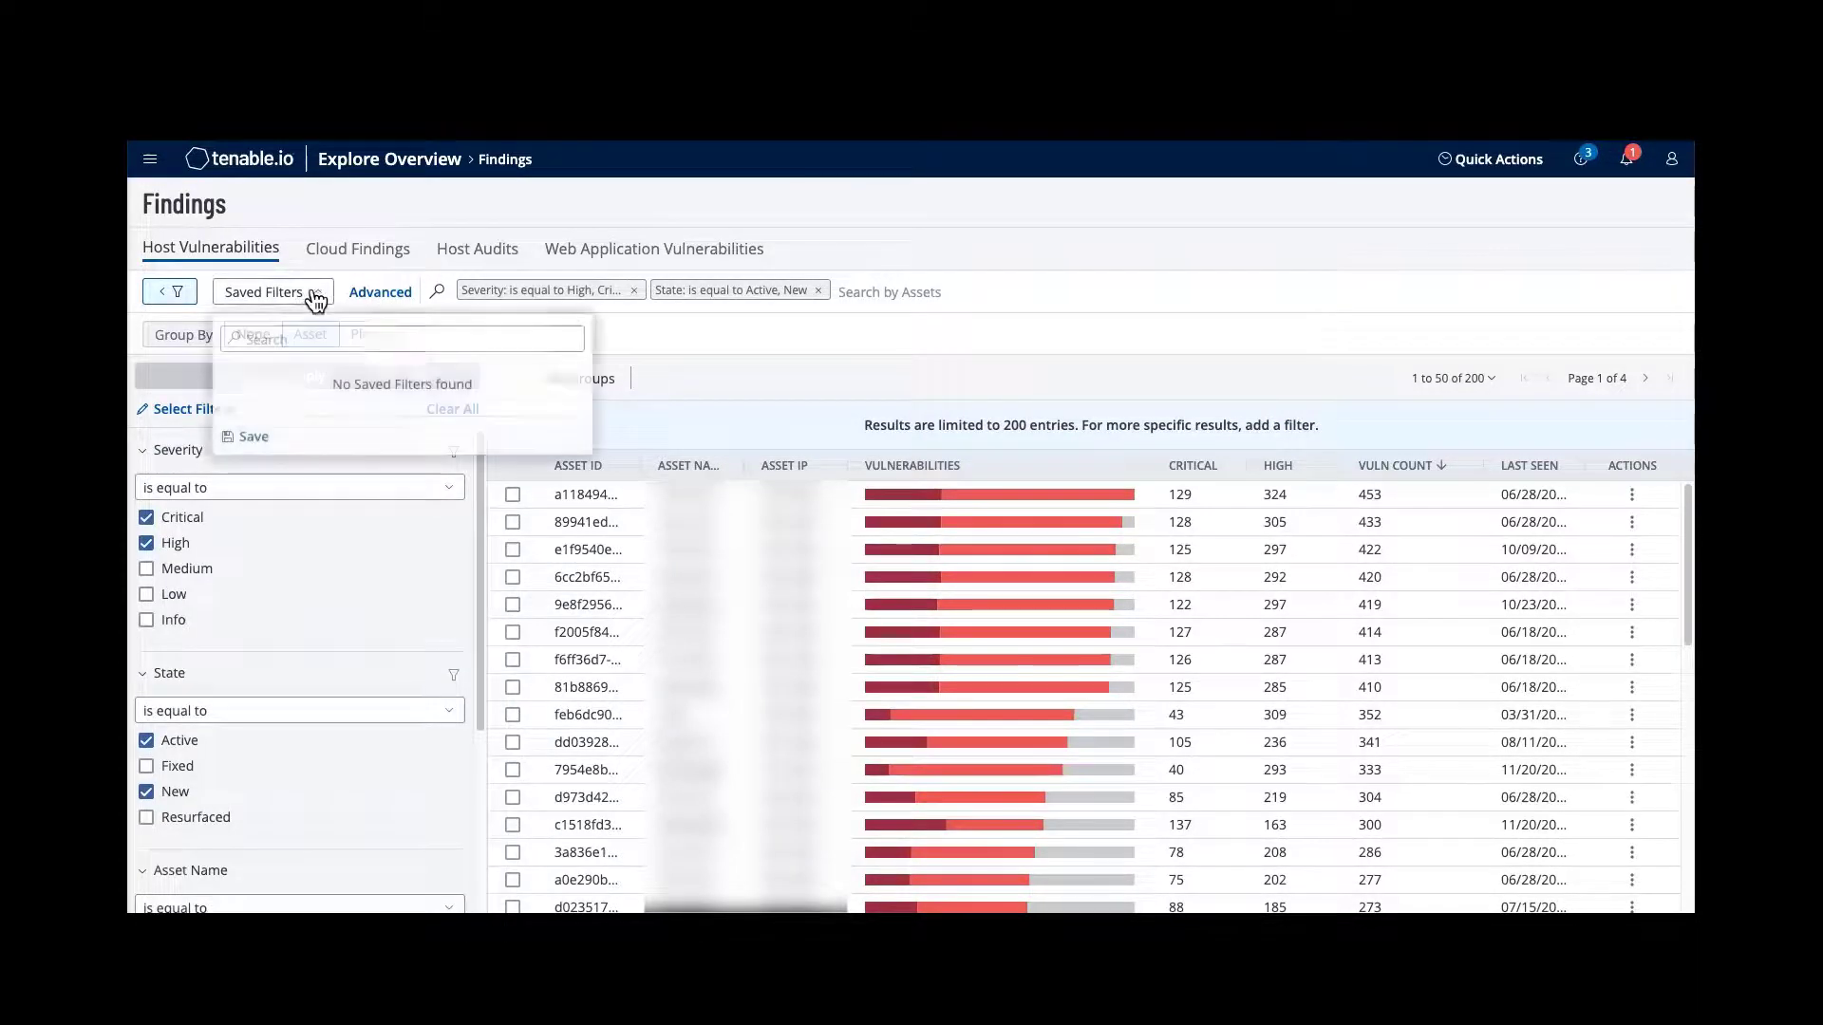
click(251, 438)
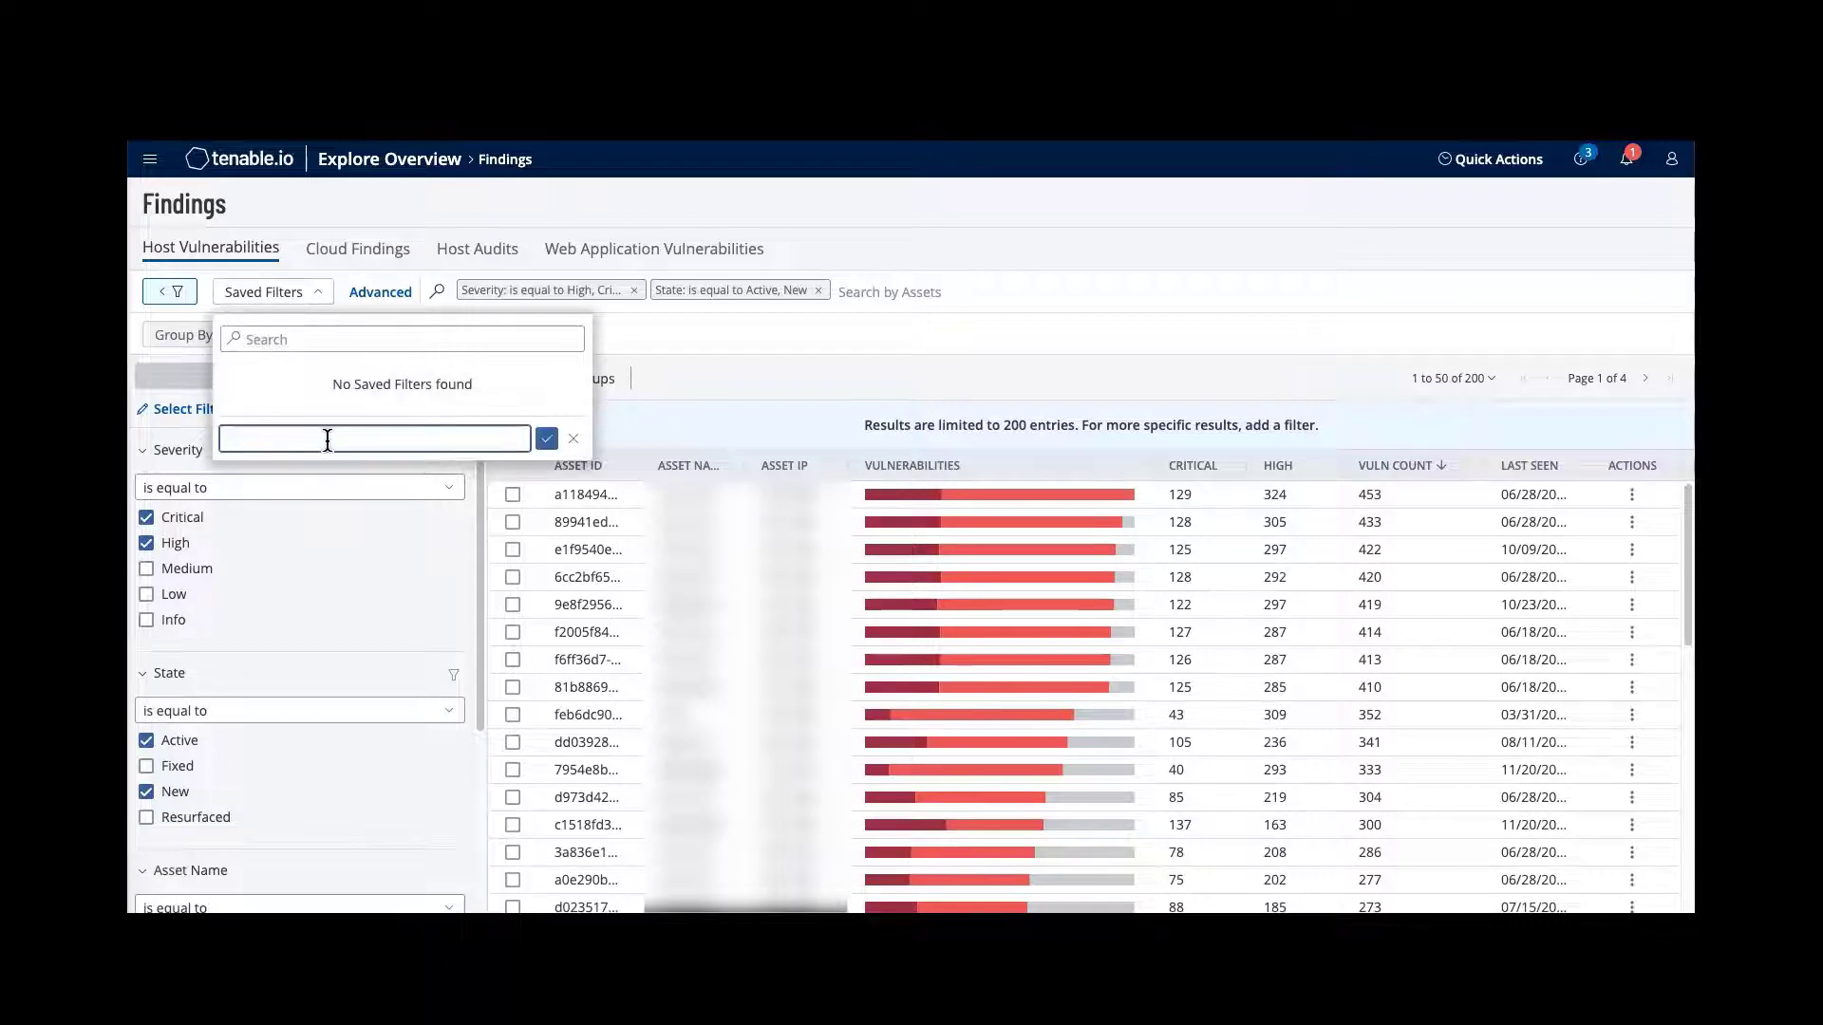
click(577, 440)
click(705, 367)
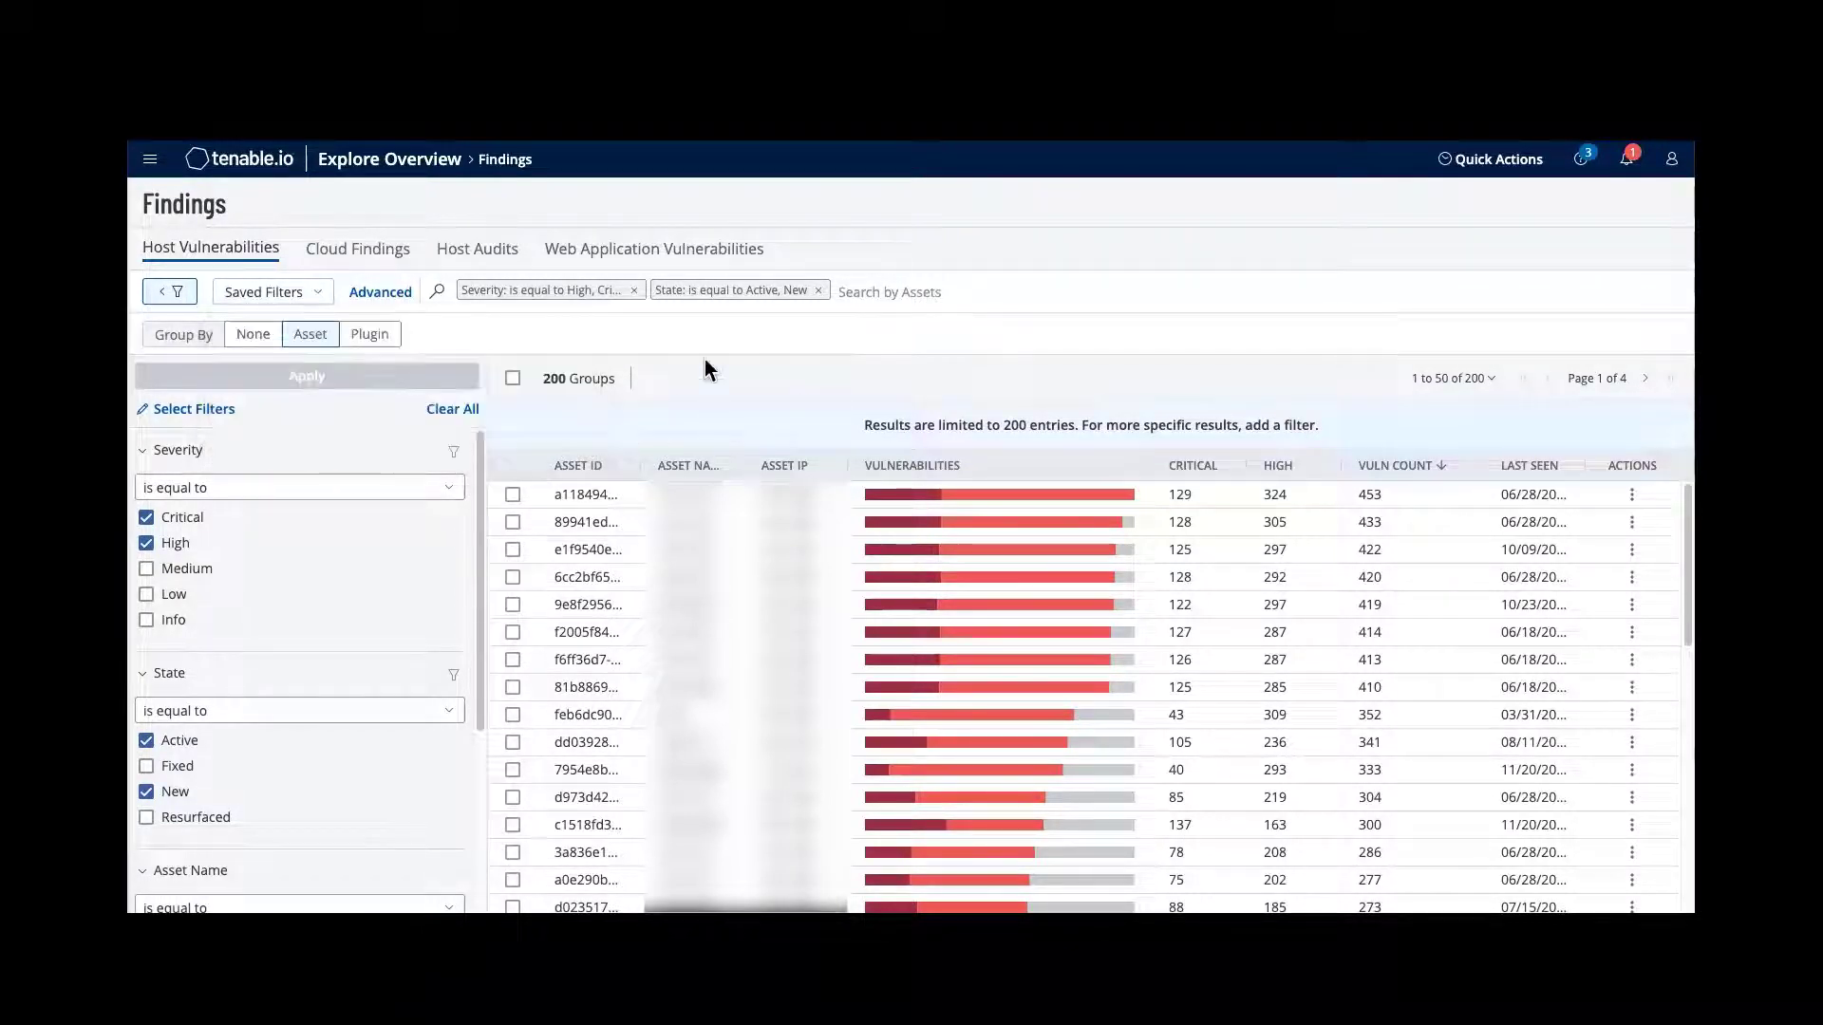
Switch the filters to an Advanced query and group findings by Plugin
click(381, 294)
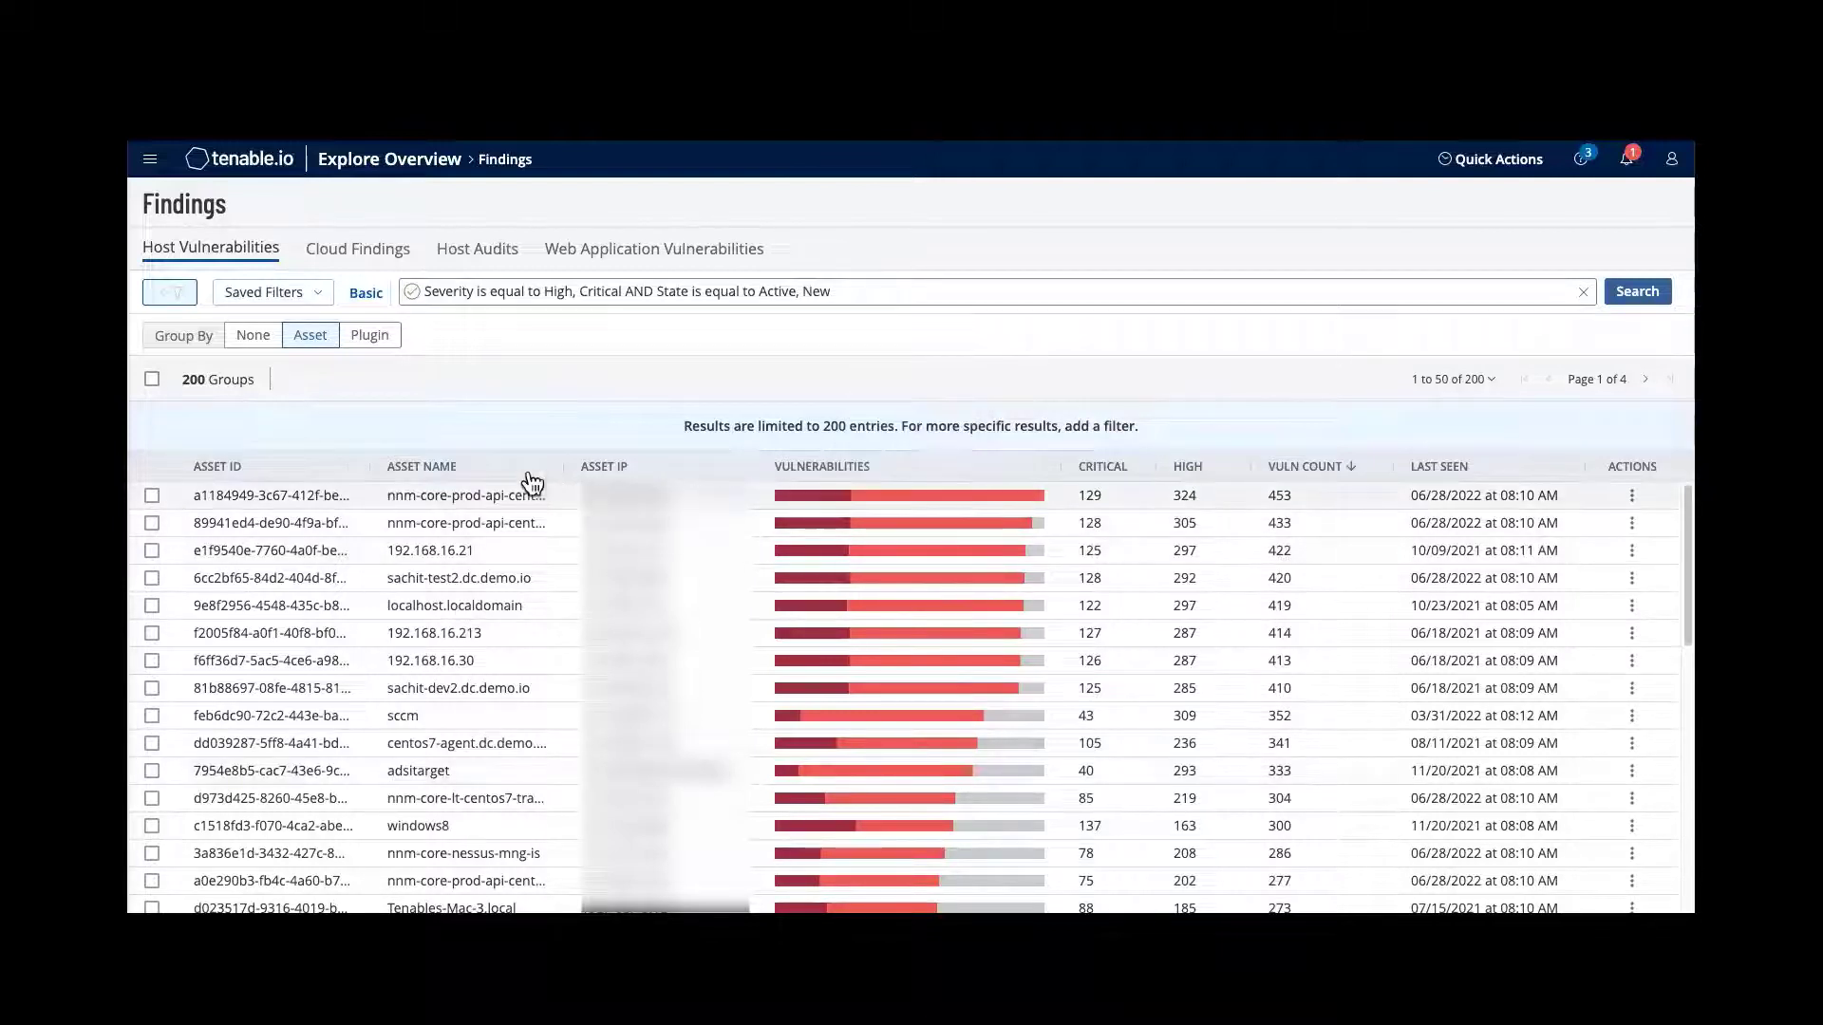
click(361, 342)
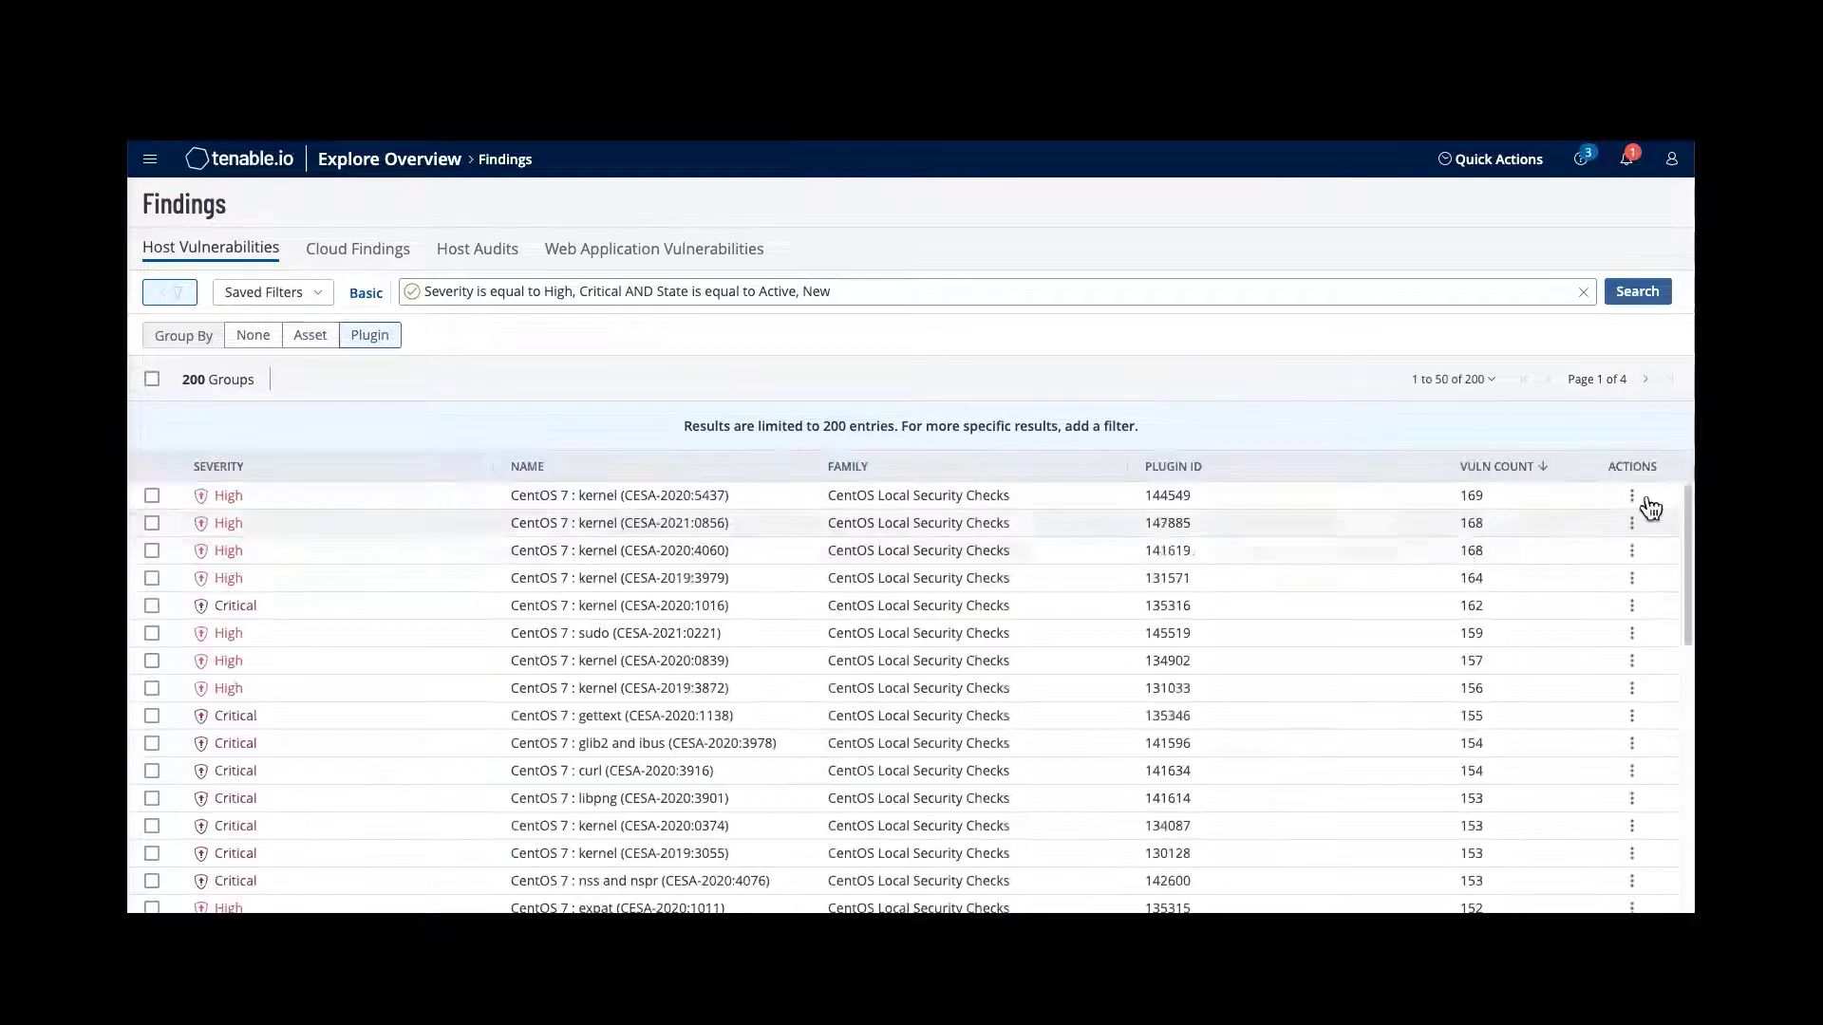
click(1633, 498)
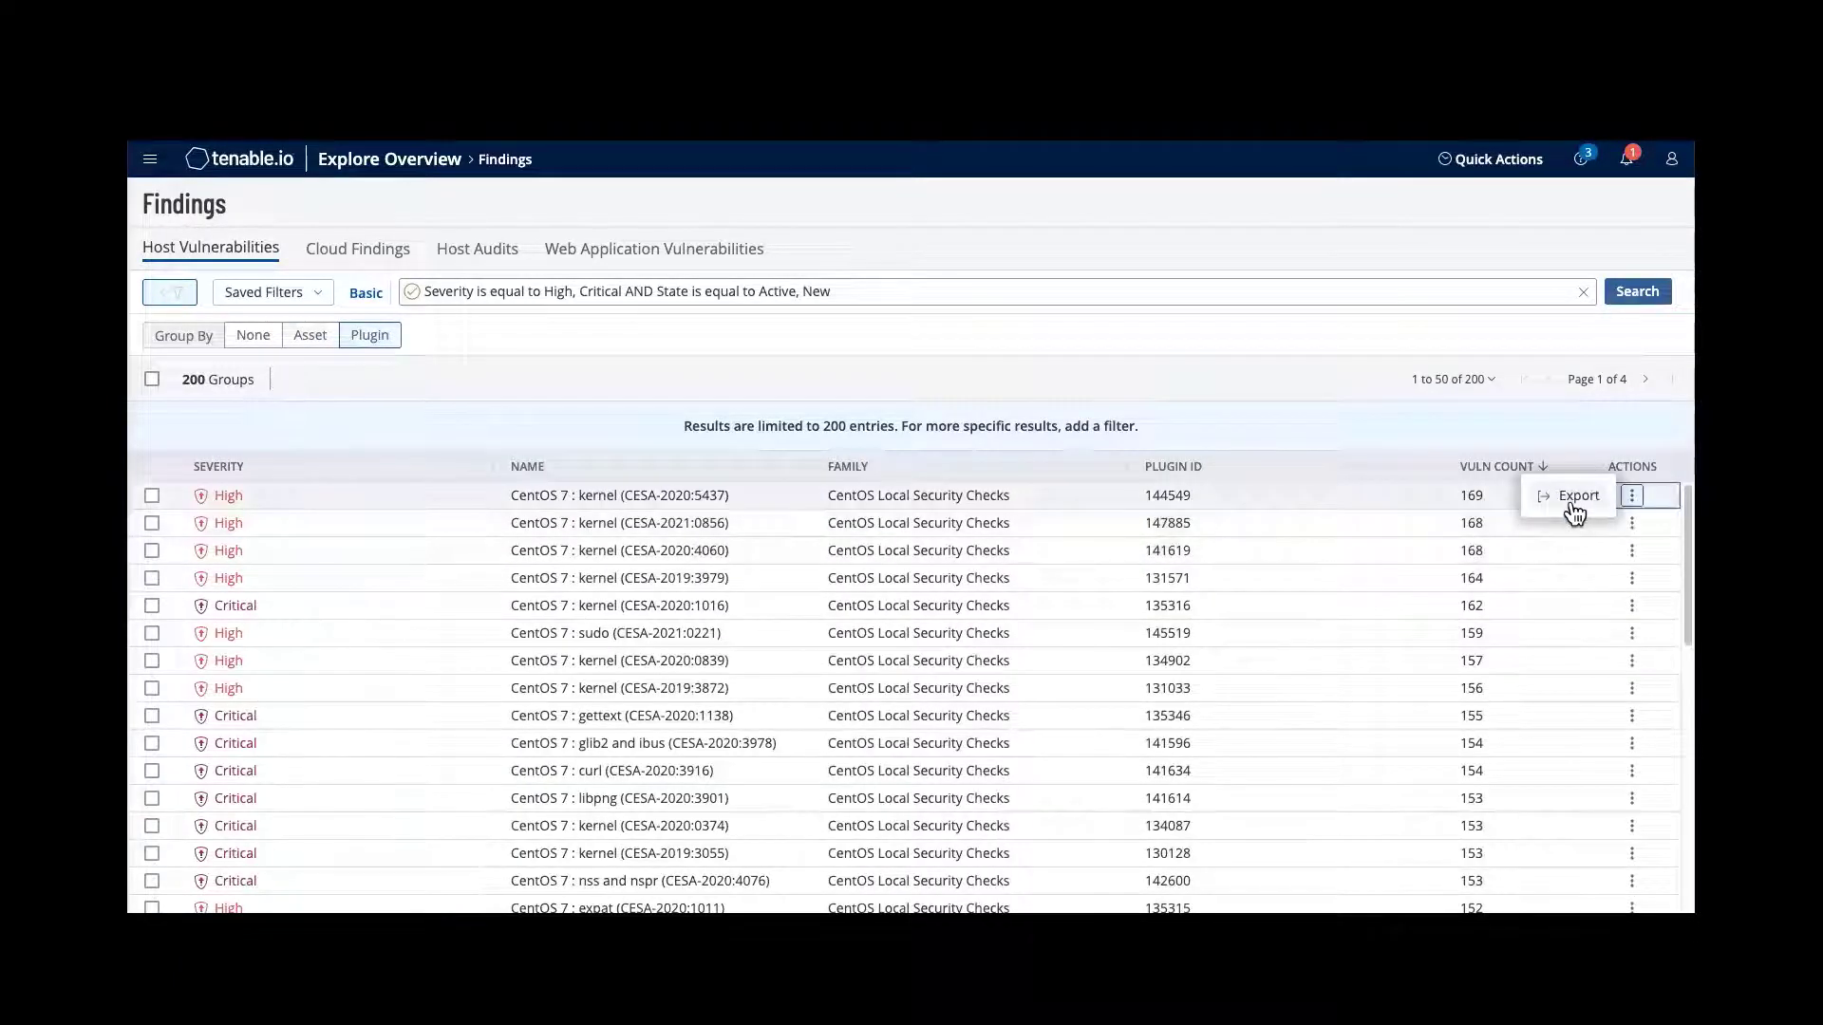
Set Group By to None and view the first finding's actions menu
click(259, 340)
click(254, 336)
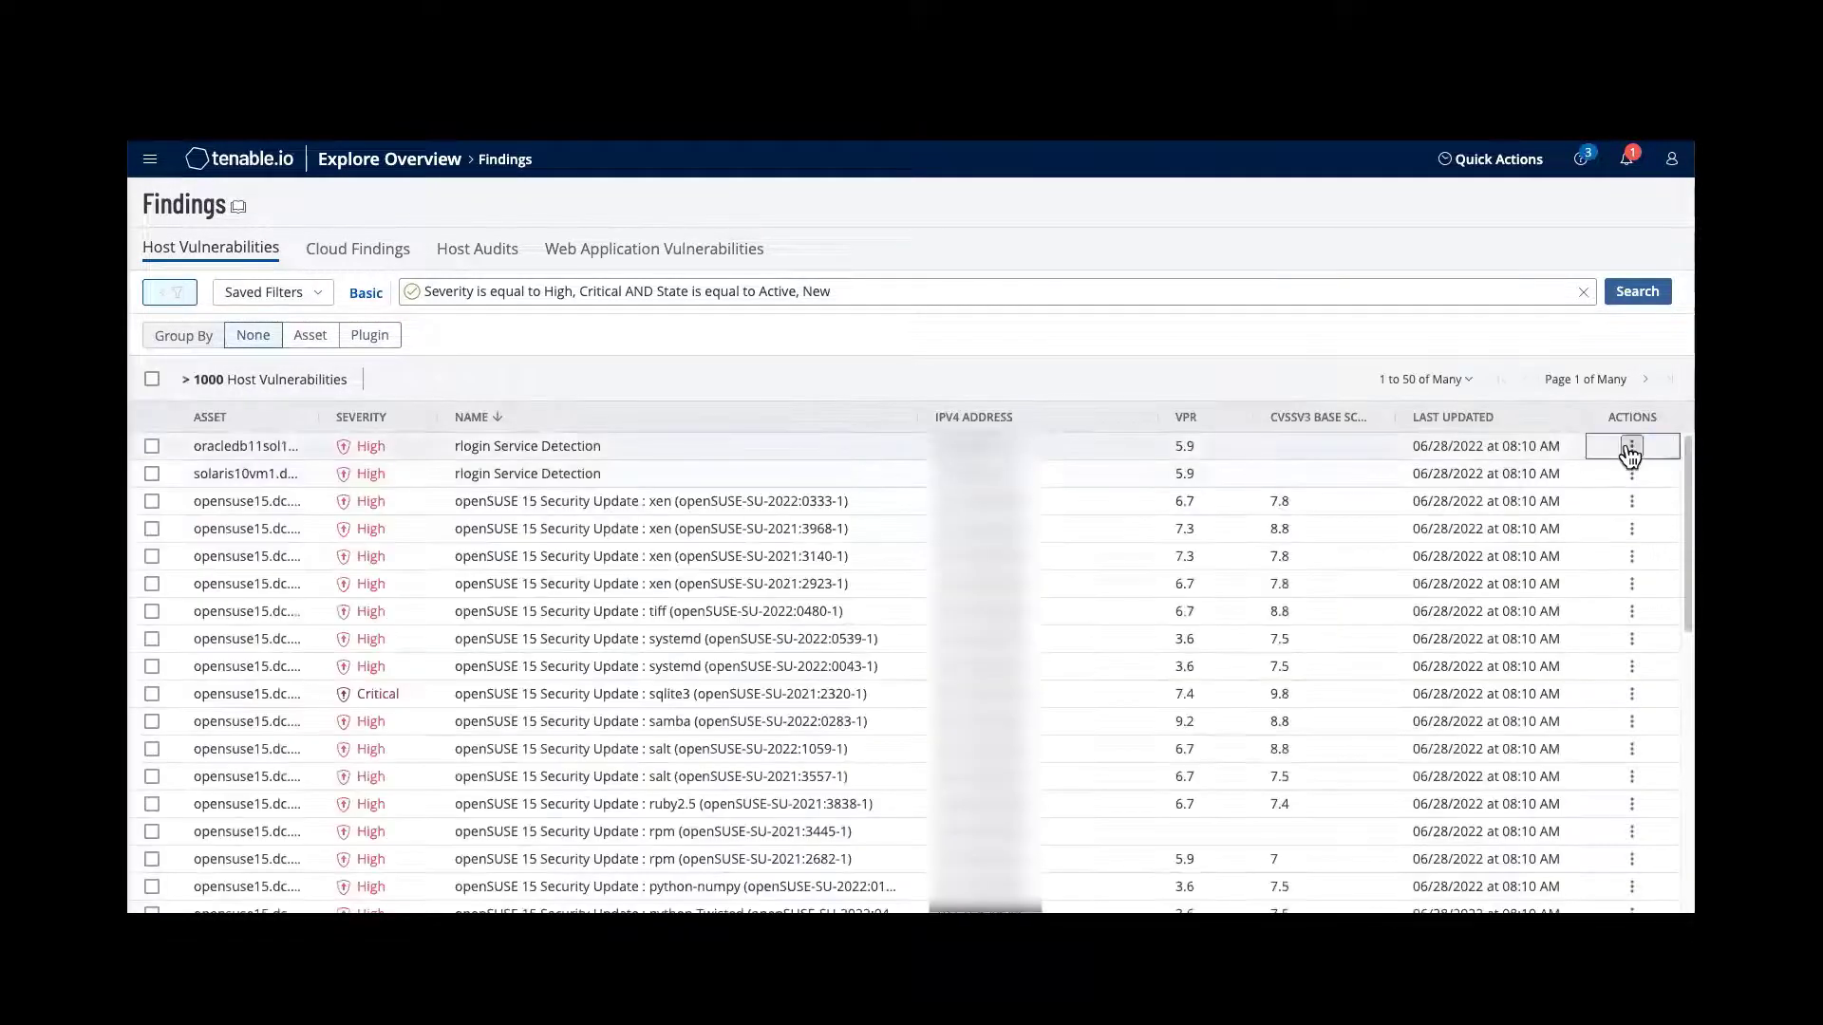
click(1632, 446)
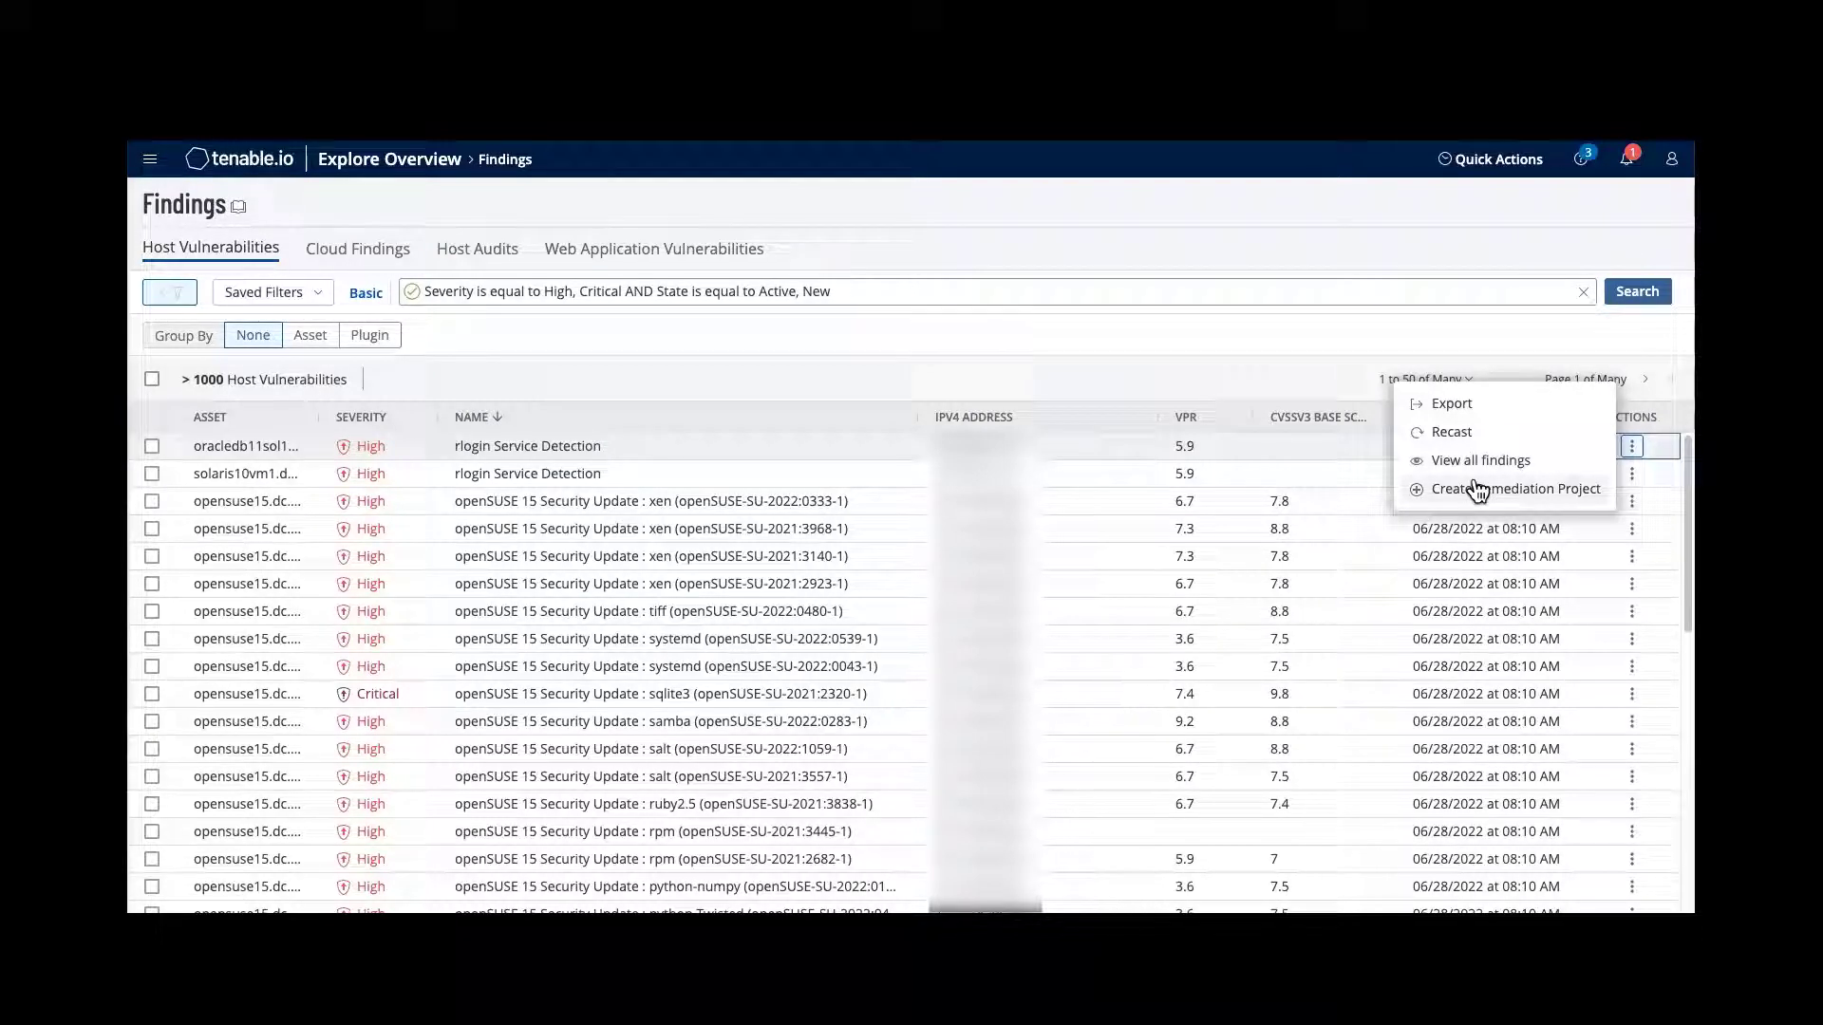
Switch to Web Application Vulnerabilities and browse its available filters and row actions
click(682, 253)
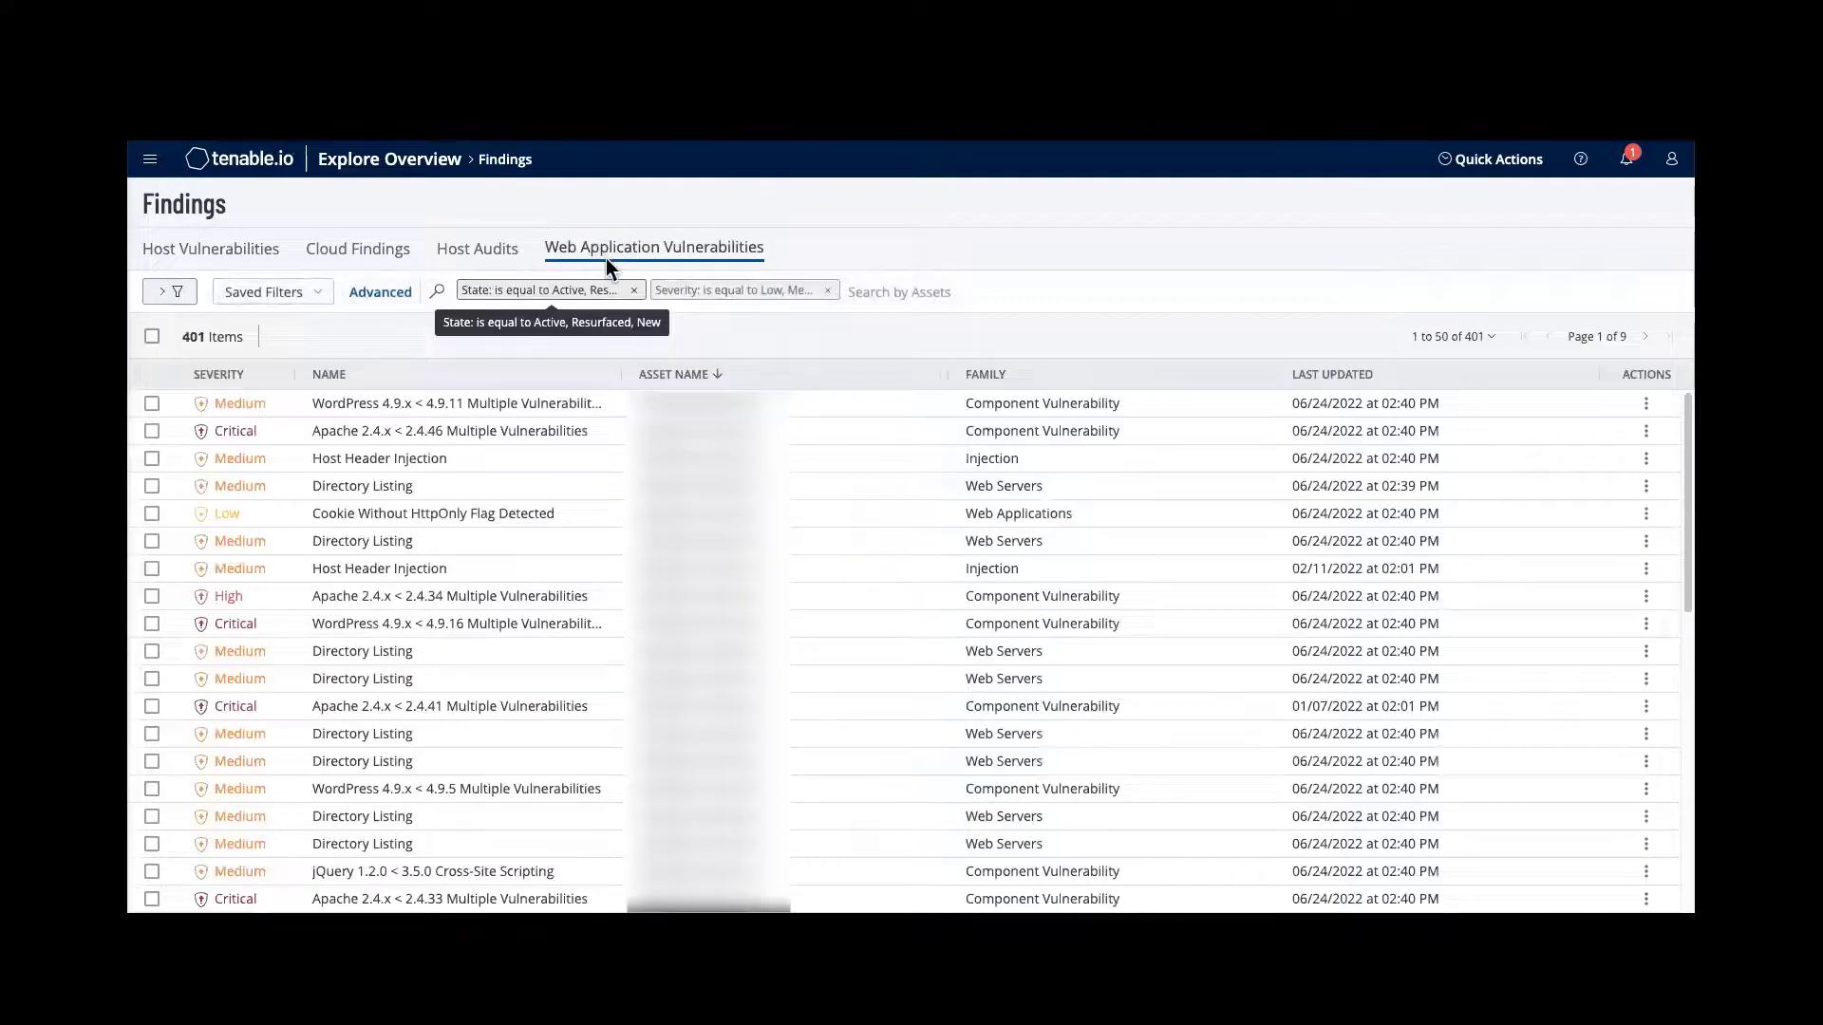
click(154, 292)
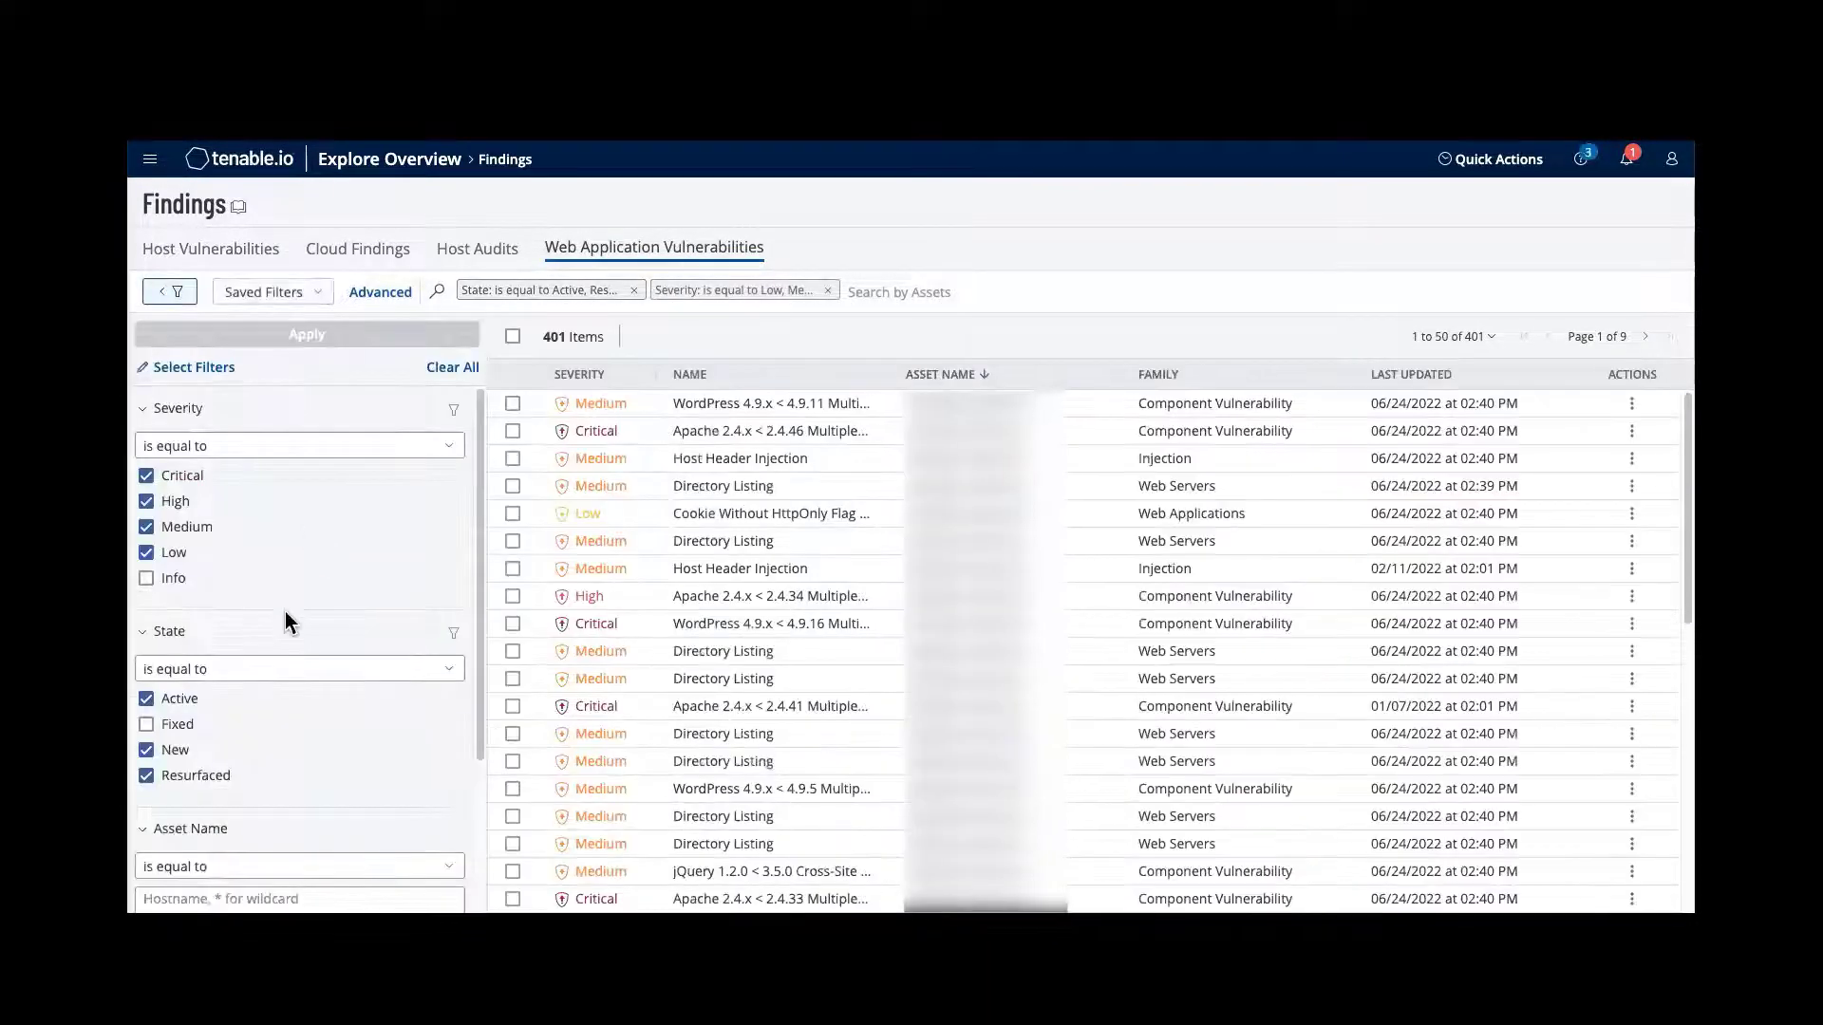
click(180, 369)
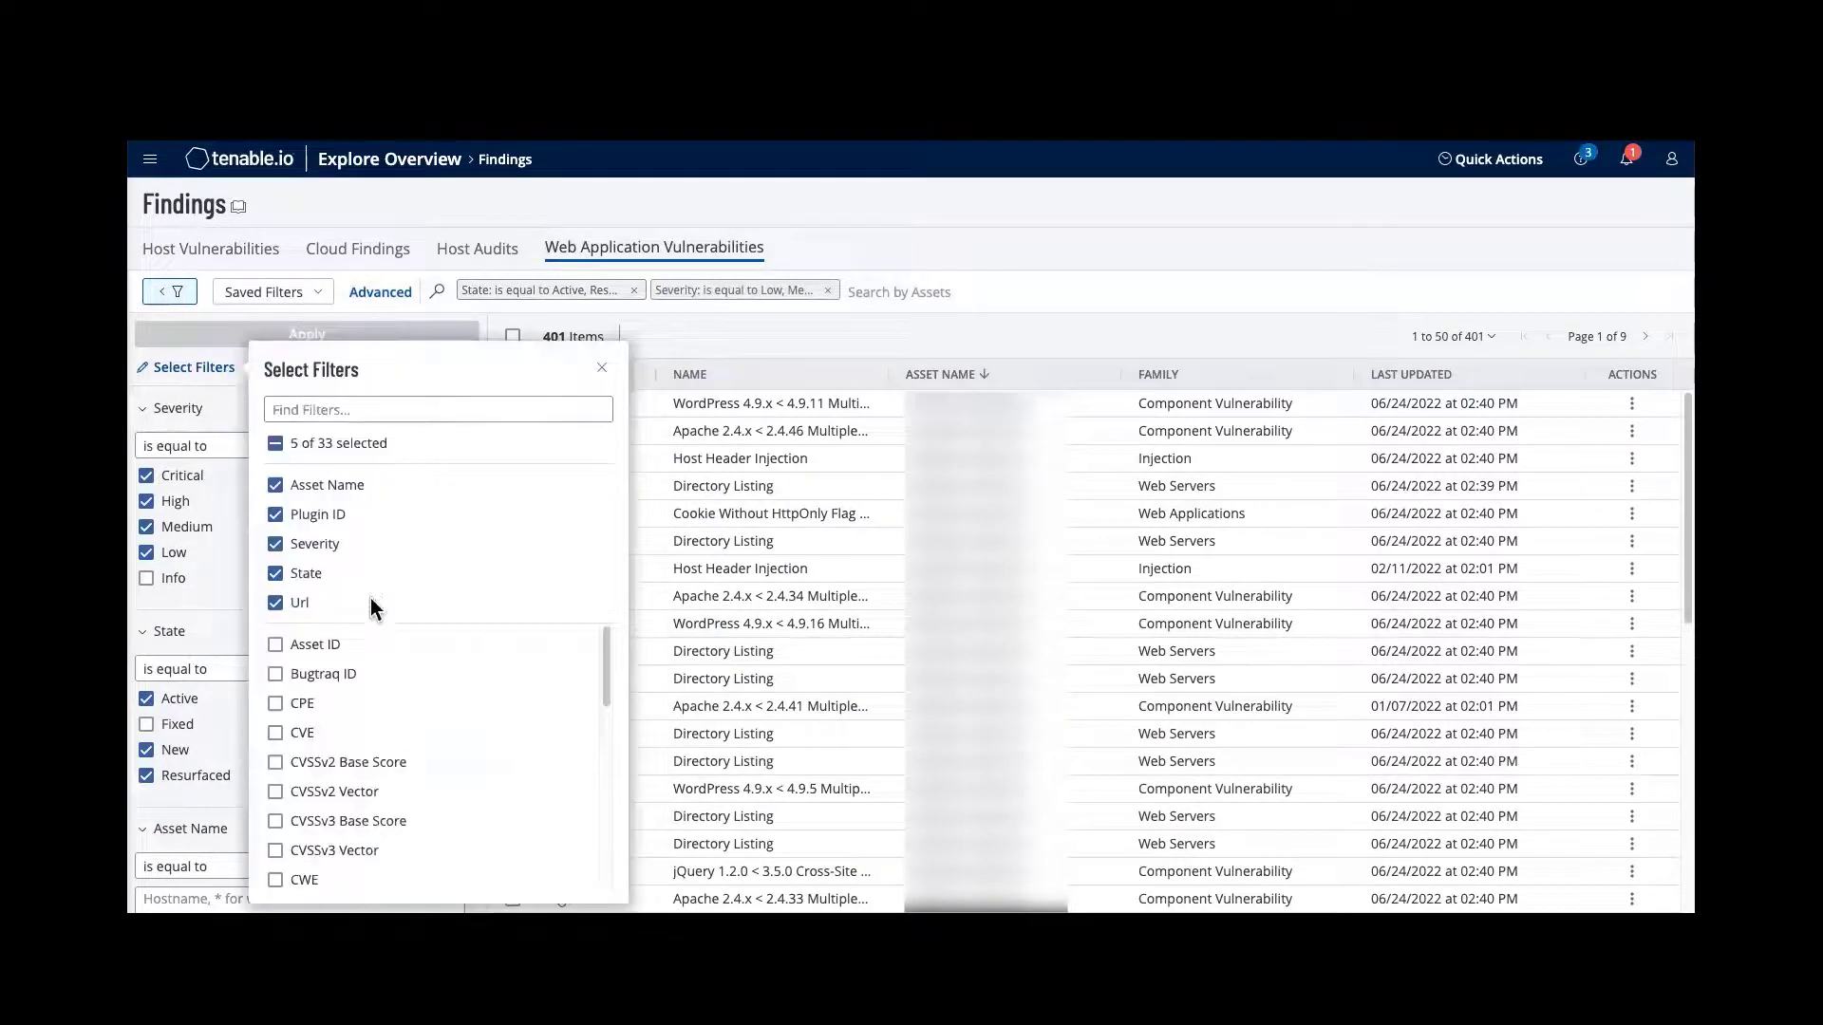
scroll(390, 684, down, 3)
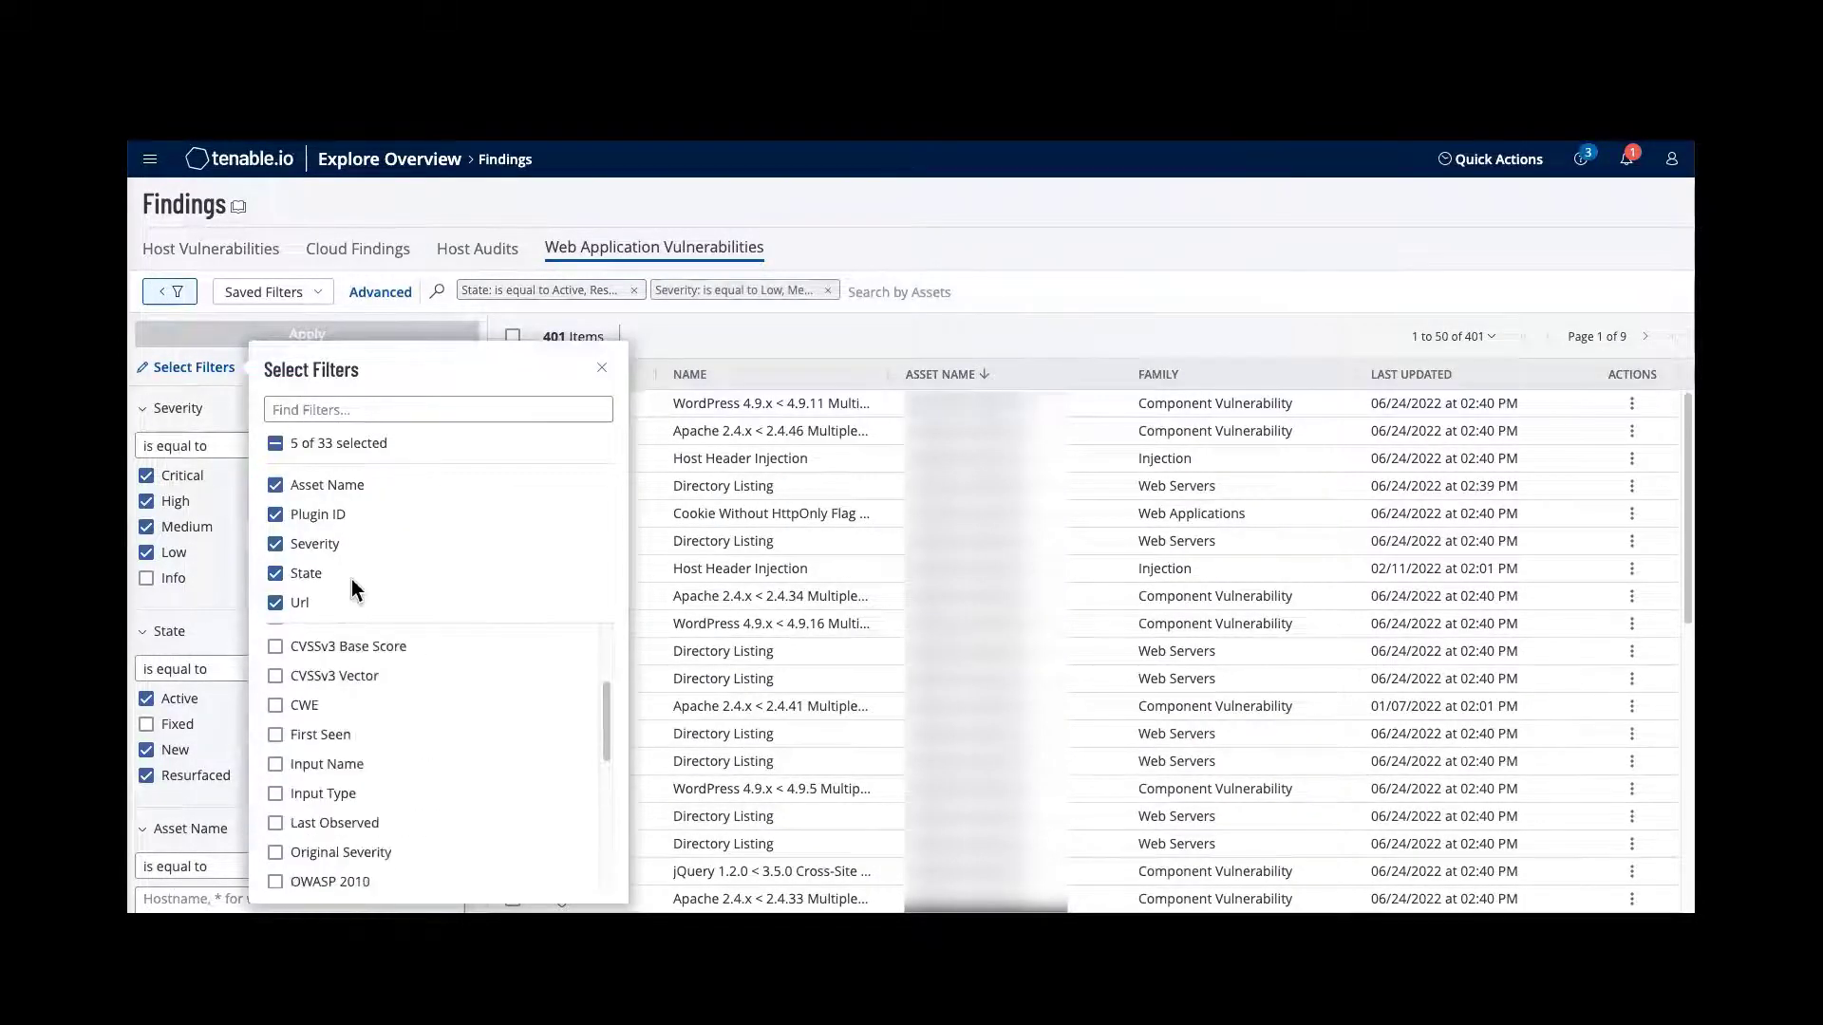
scroll(389, 684, up, 3)
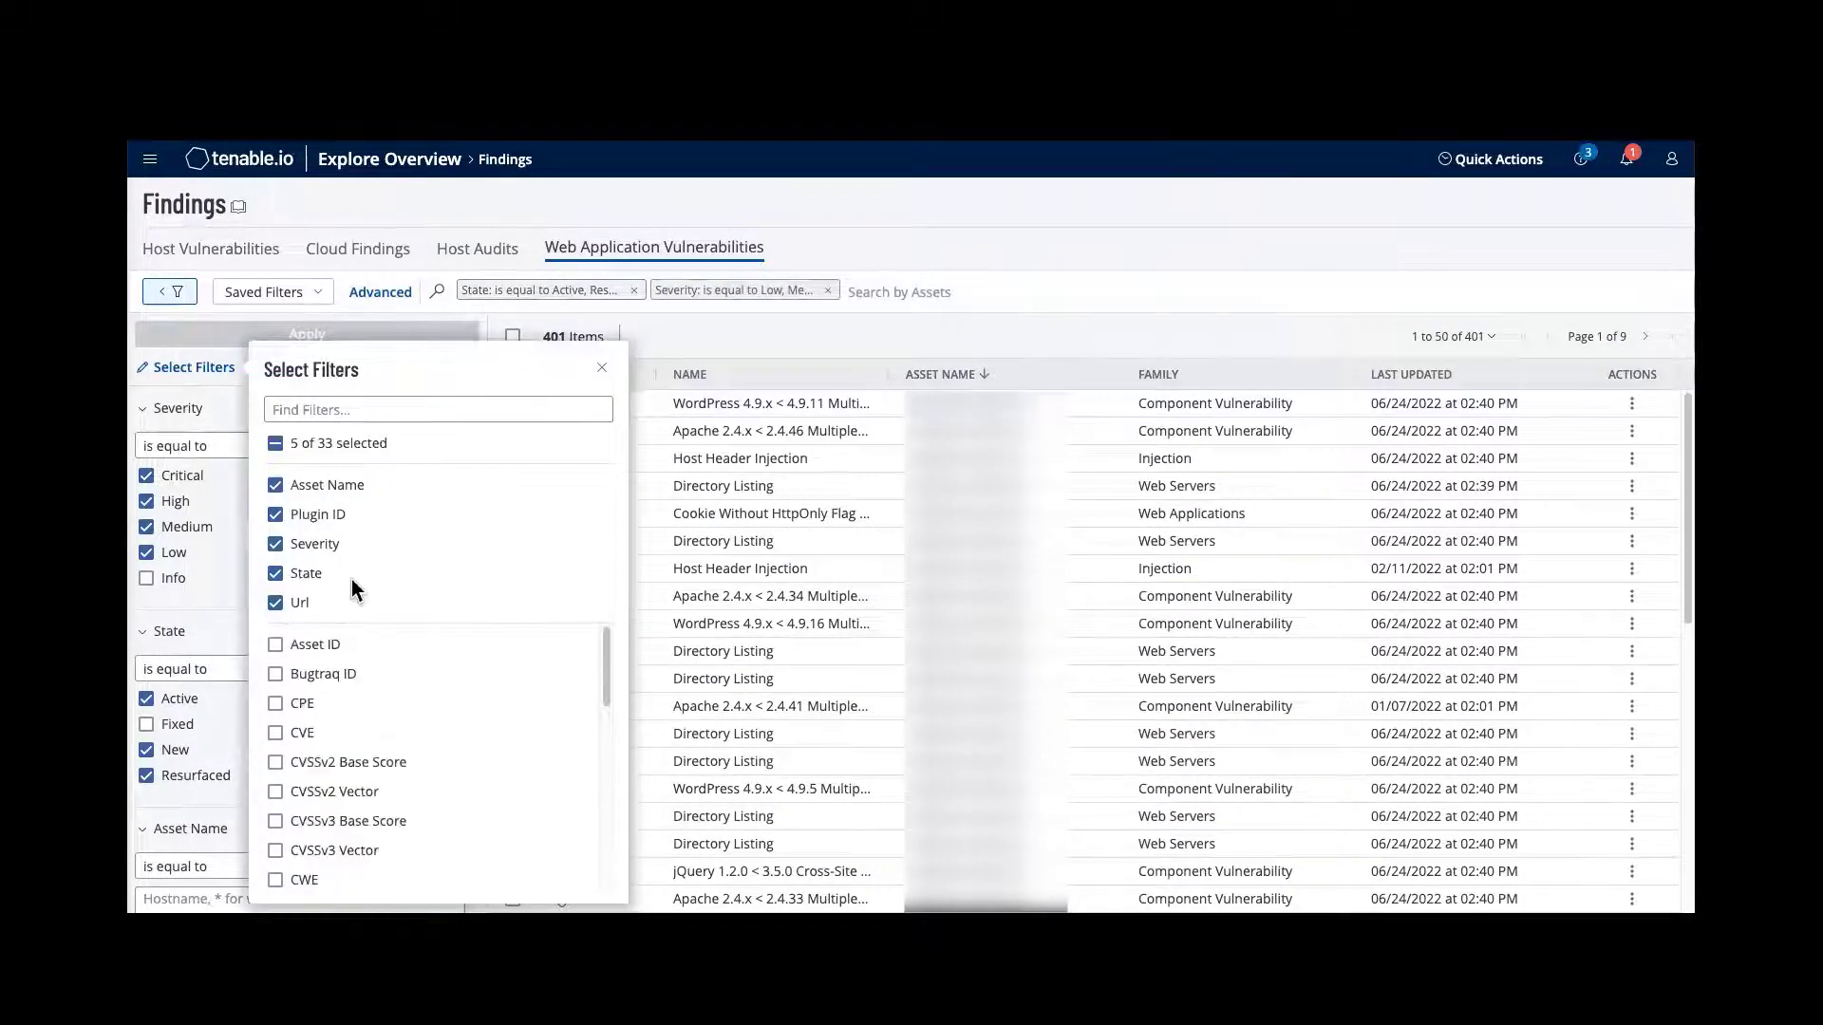
click(1632, 404)
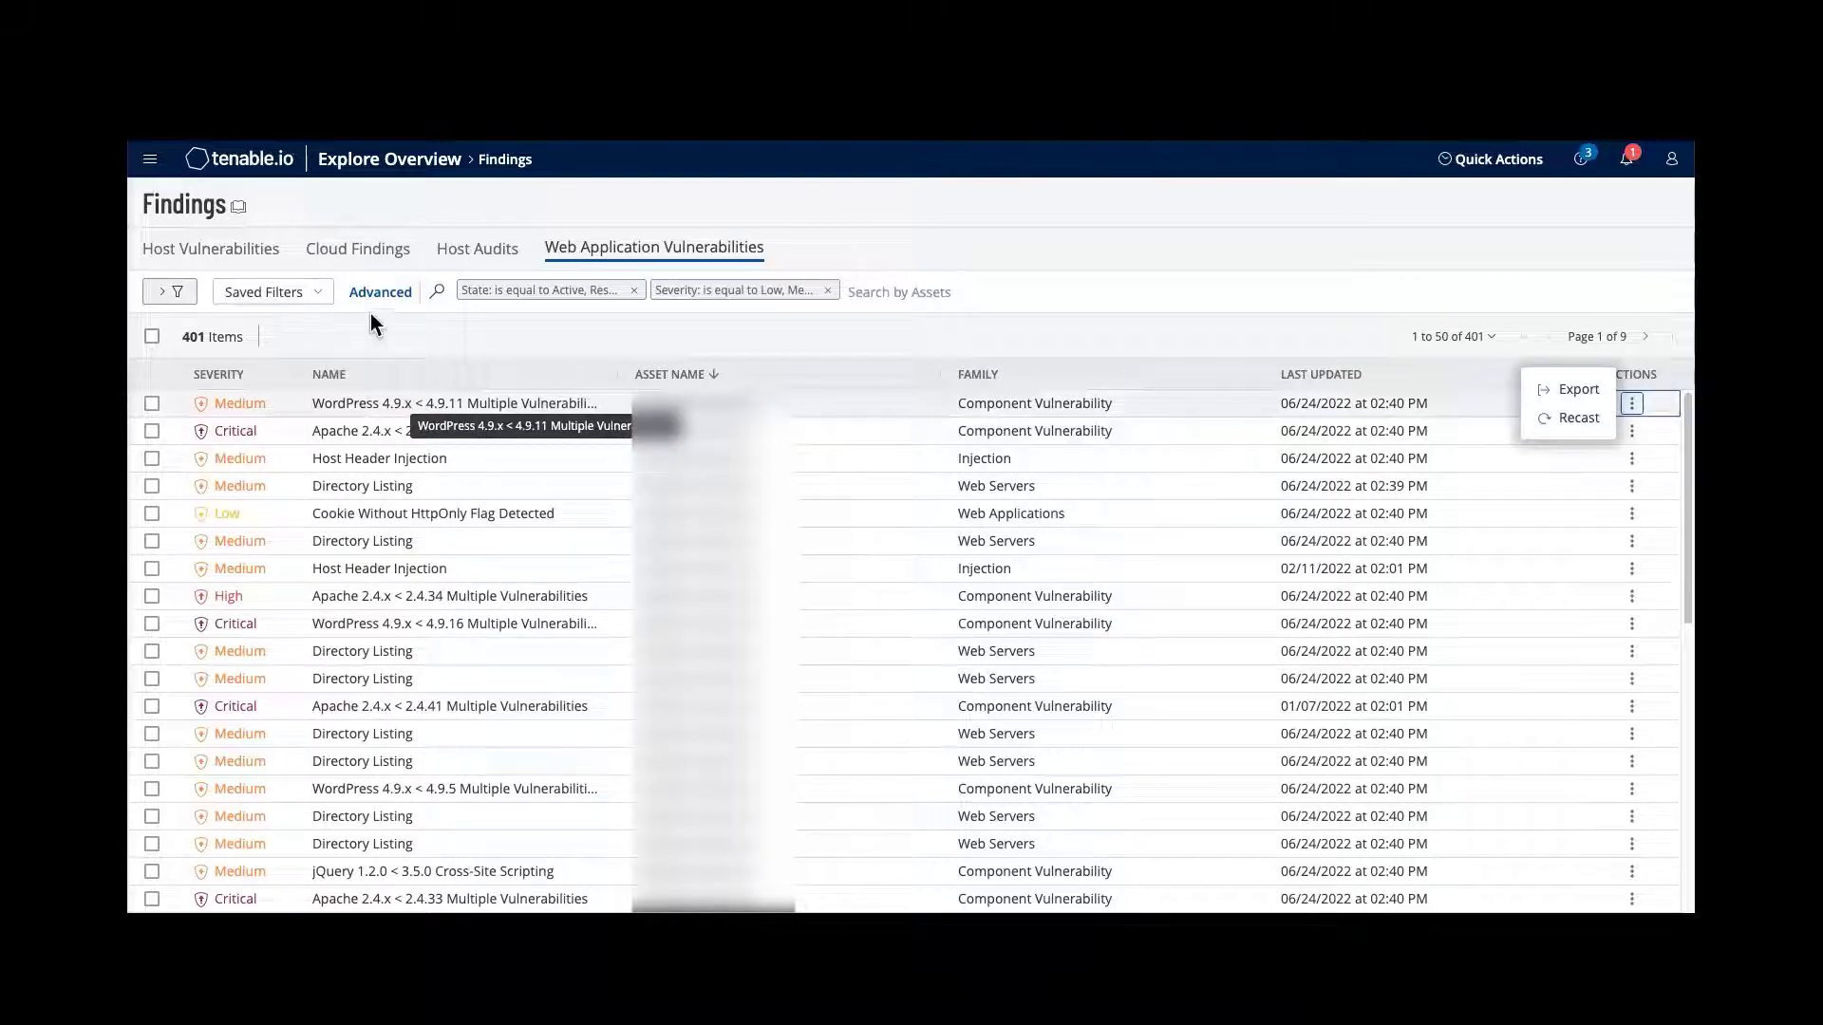
Select all 50 web application findings on the page for export
click(151, 337)
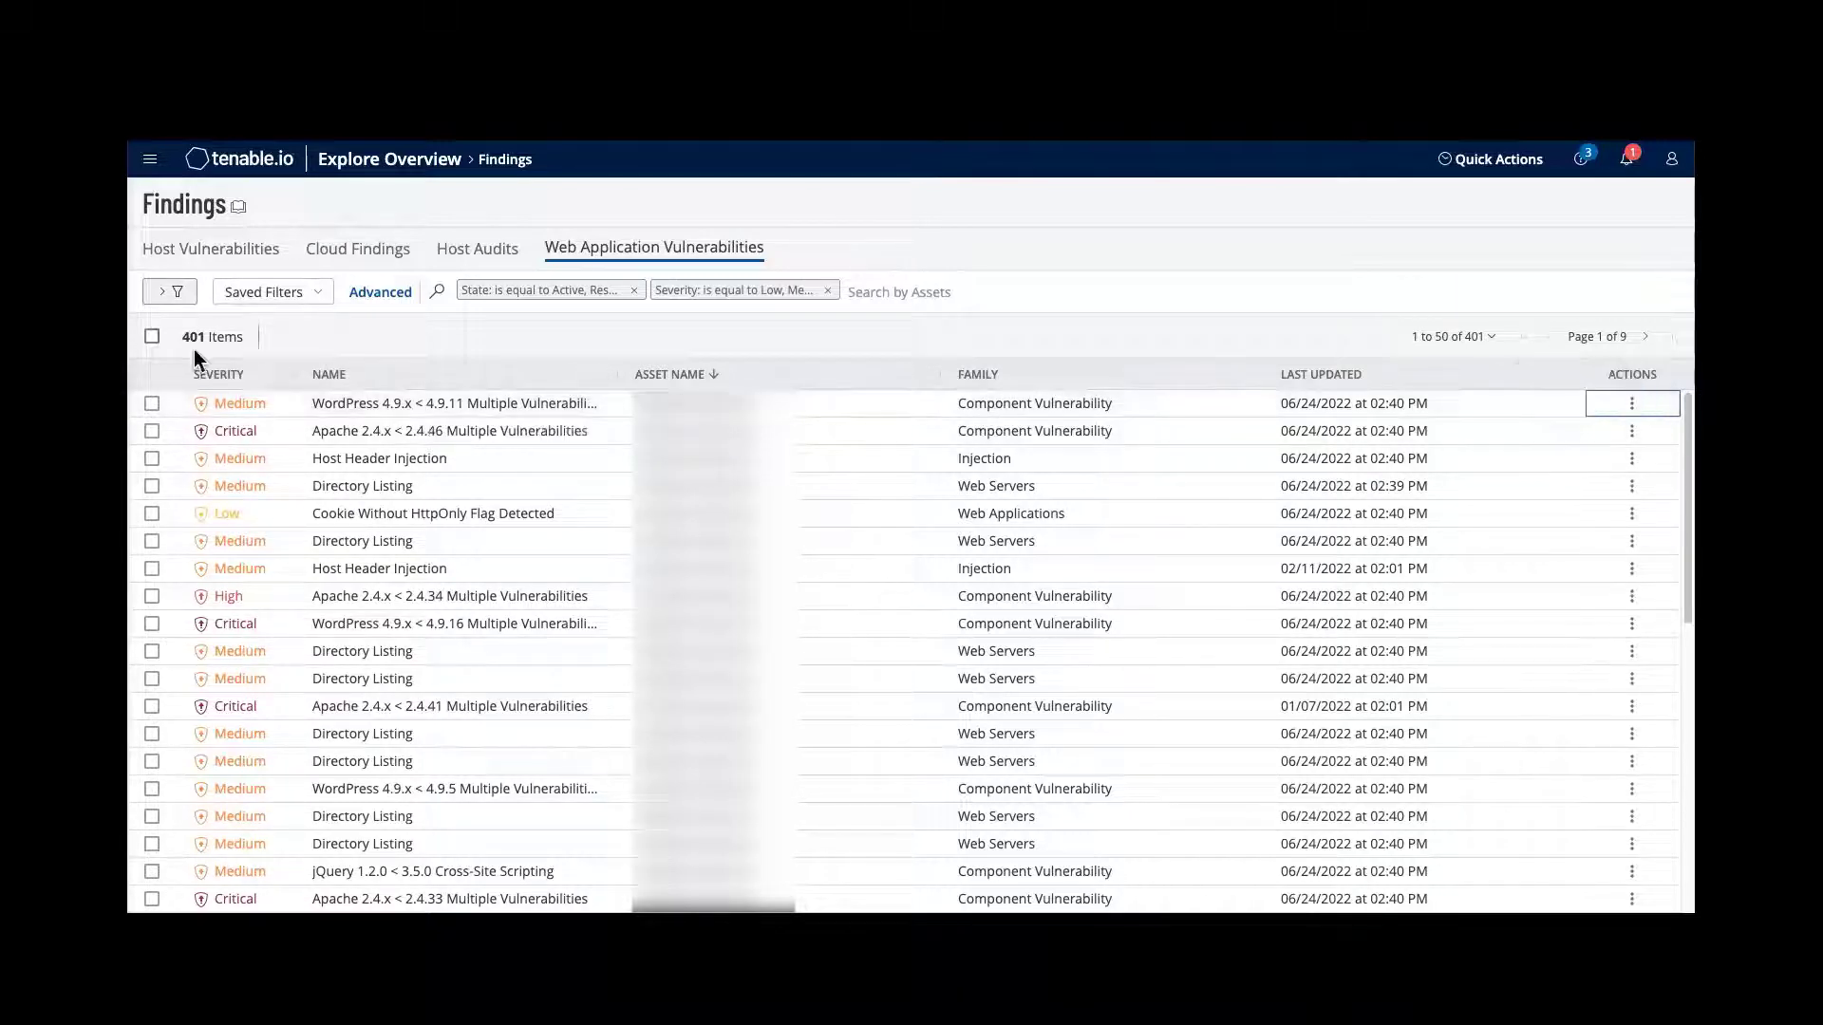
click(151, 337)
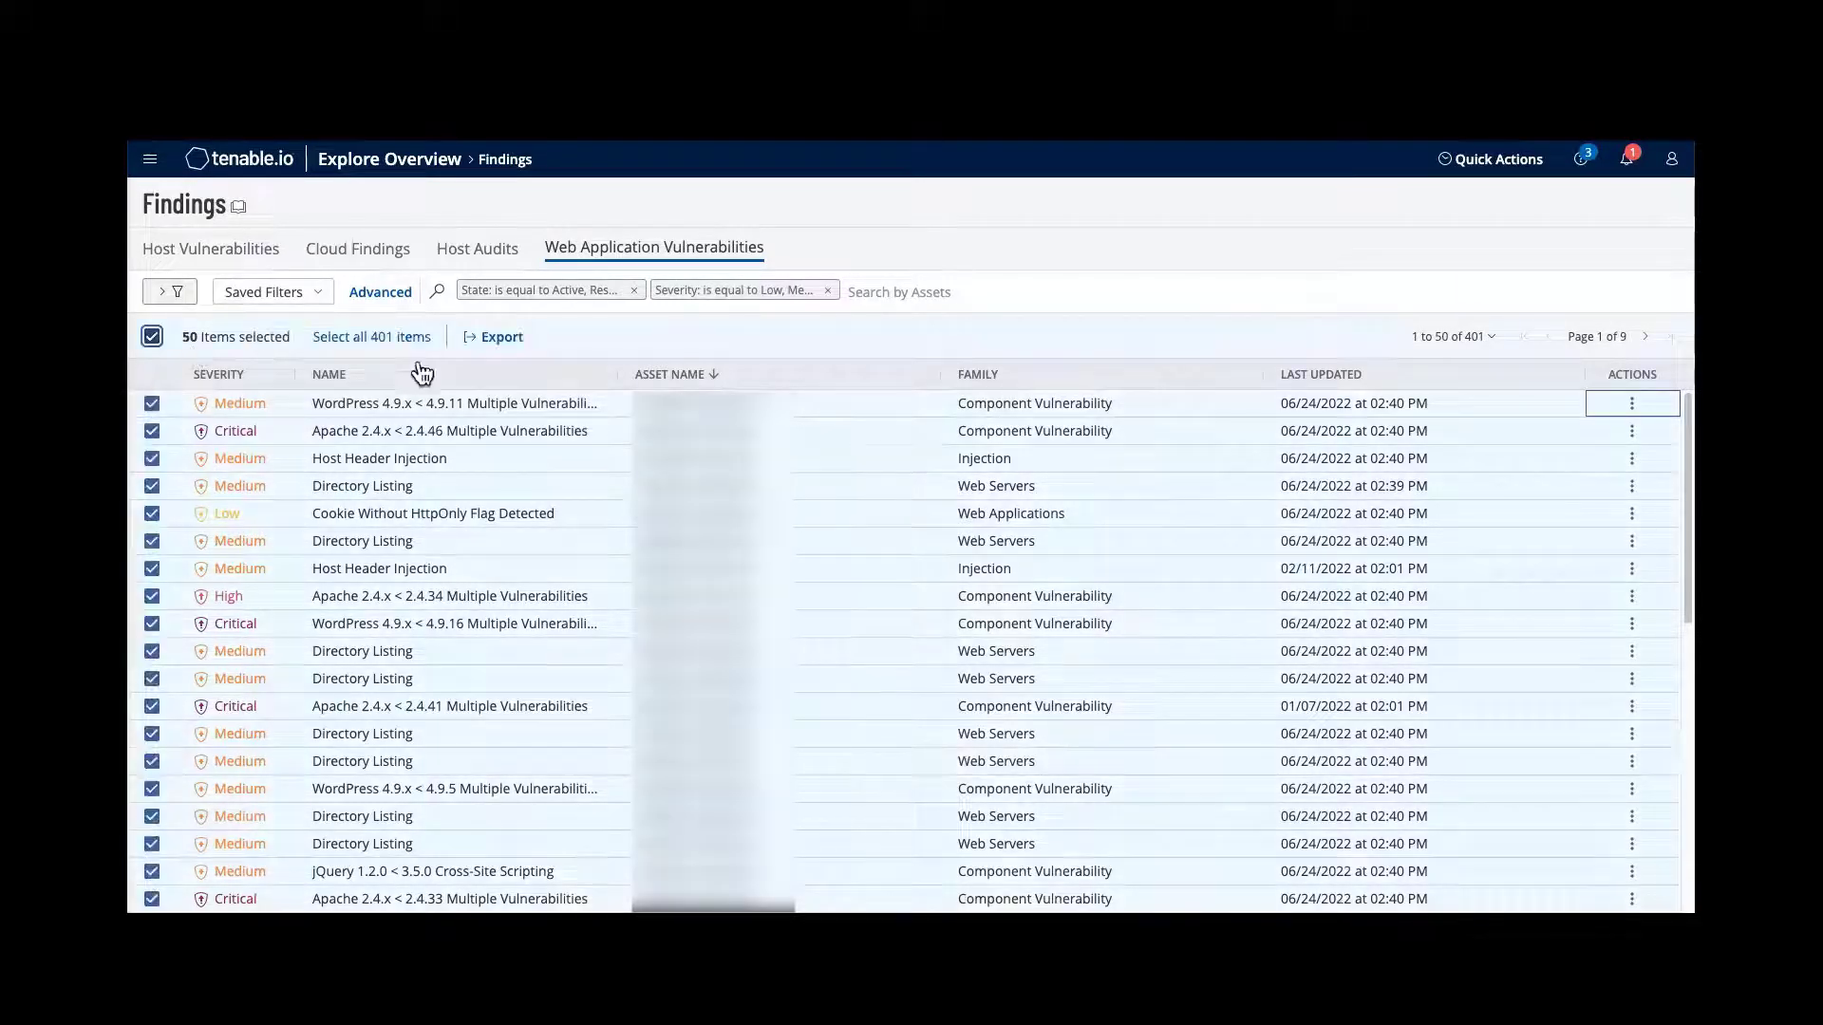
click(494, 339)
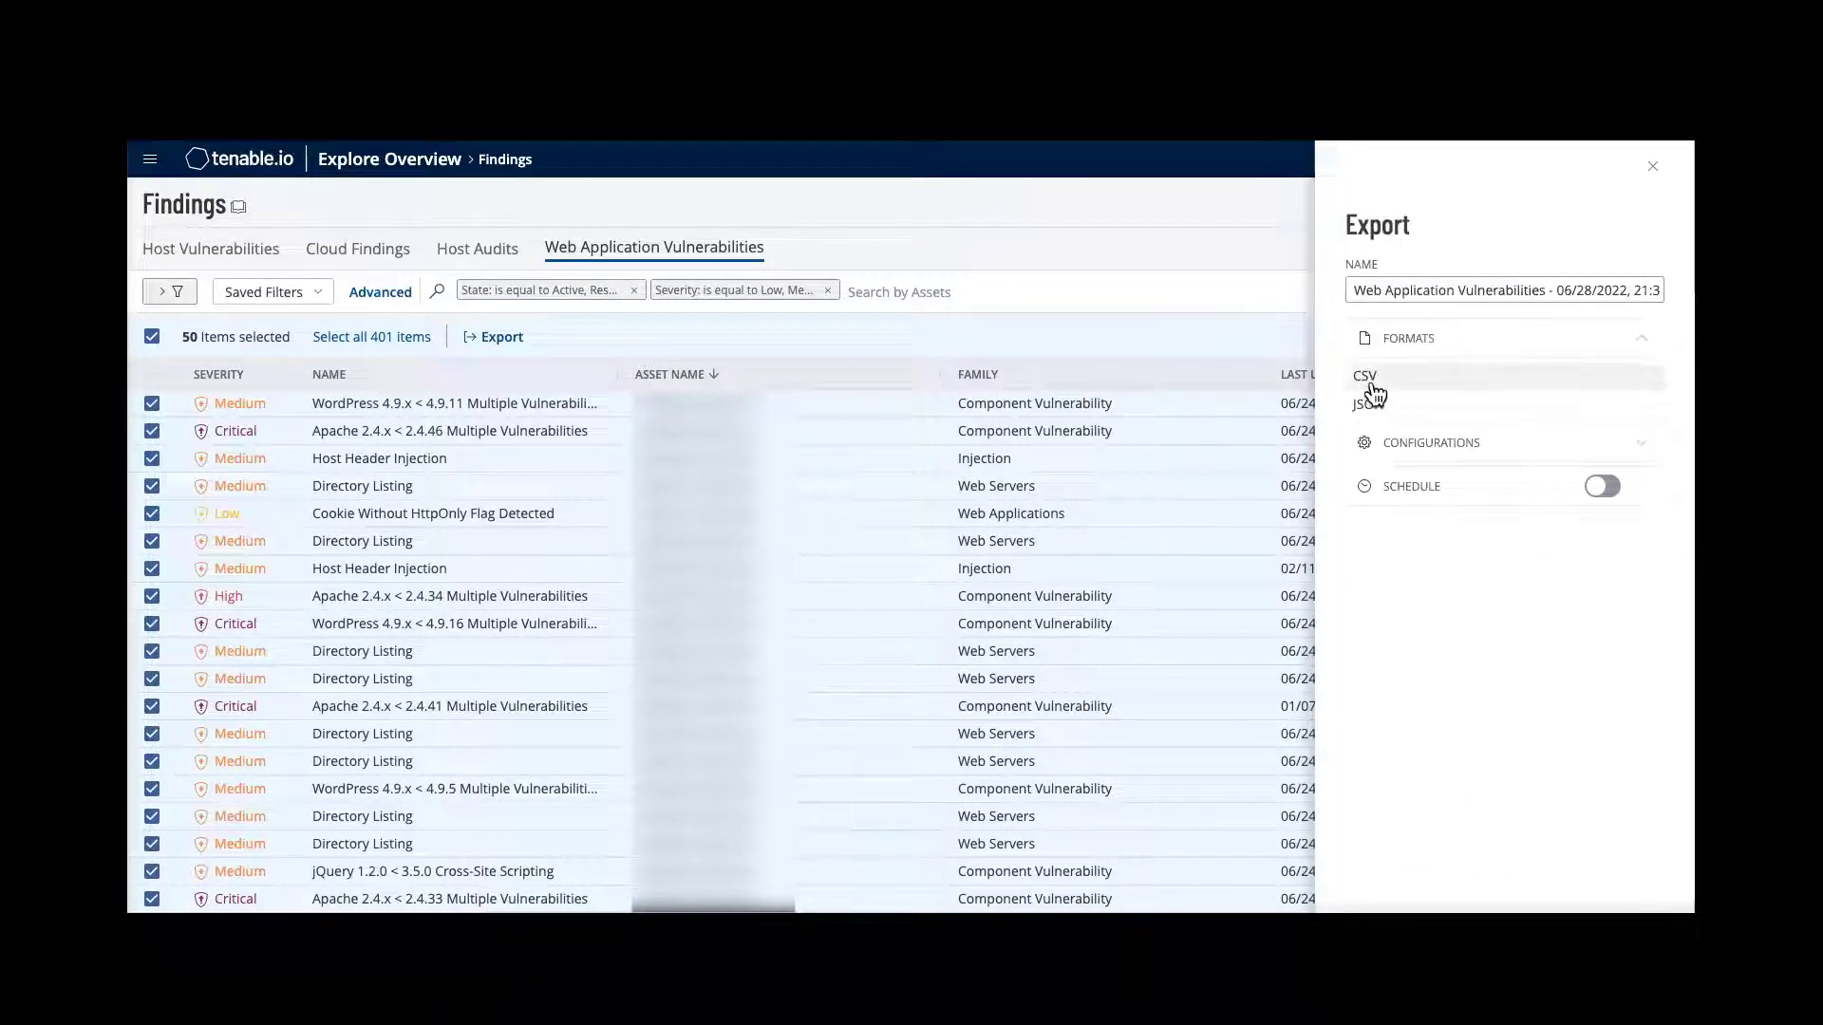
Set the CSV export to a daily 22:00 schedule, review included fields, and close
click(1604, 486)
click(1643, 446)
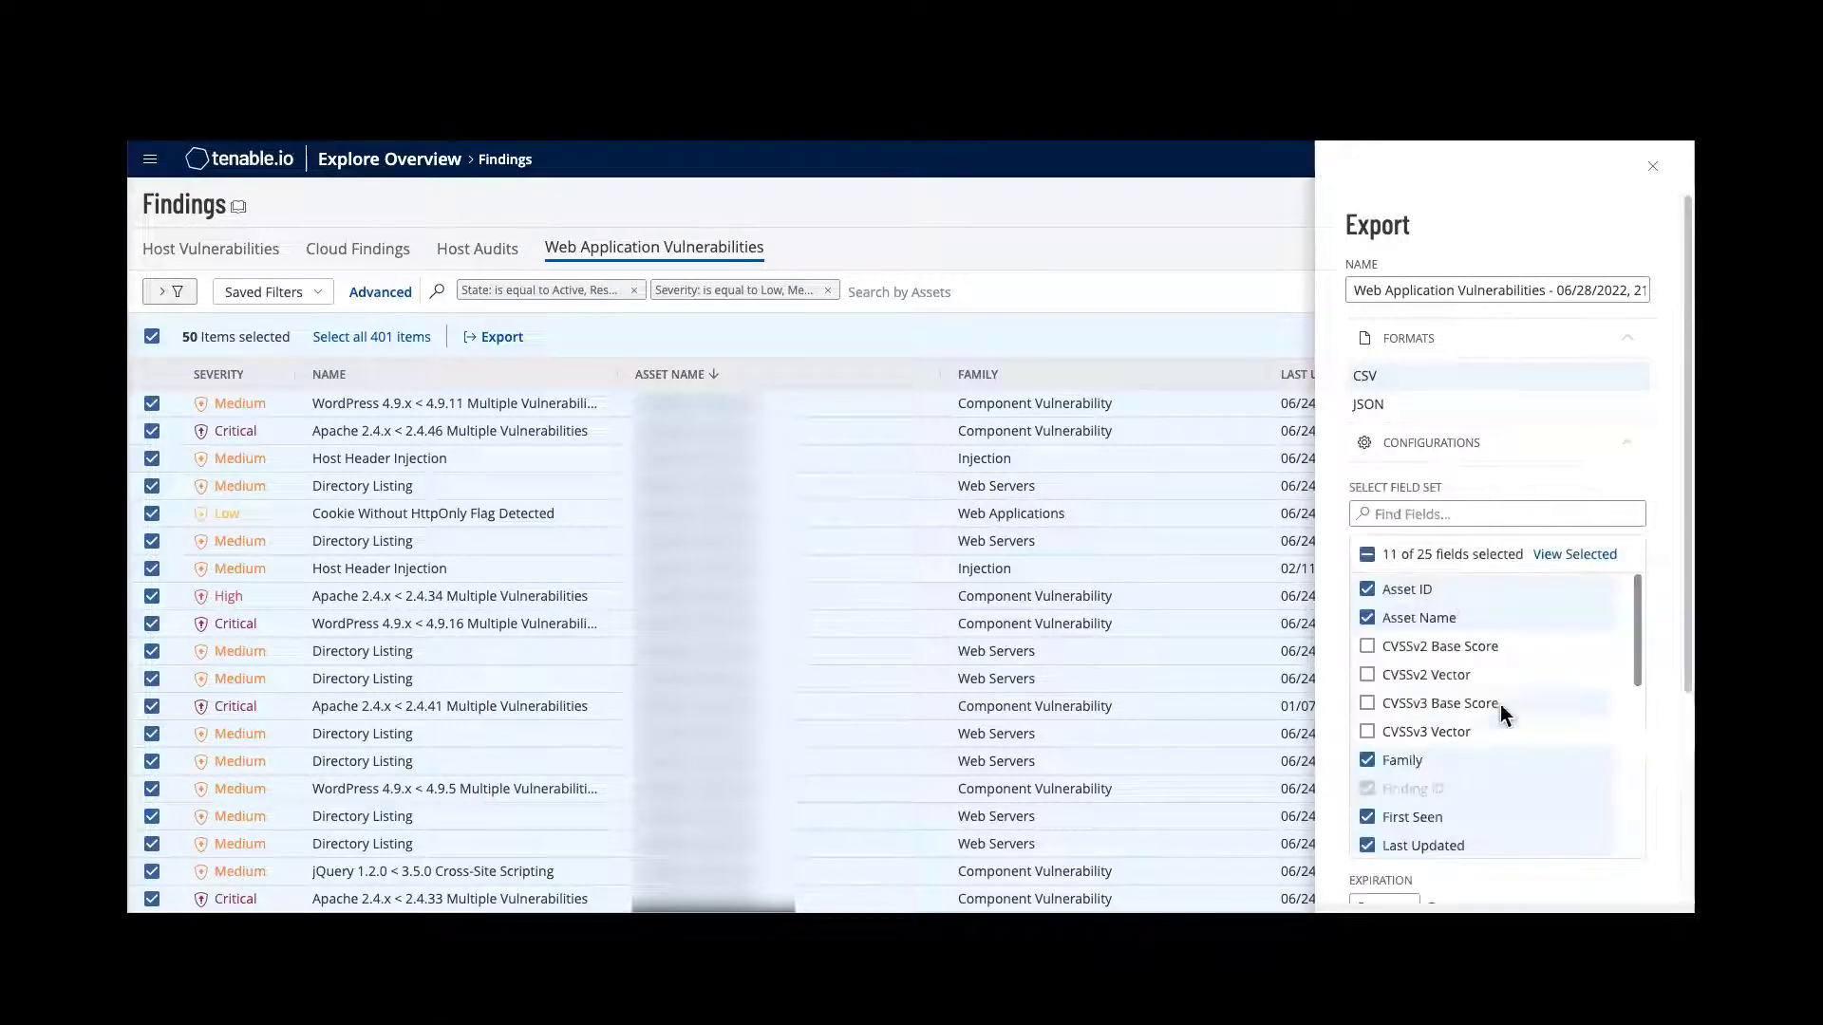
scroll(1548, 719, down, 1)
scroll(1548, 719, down, 3)
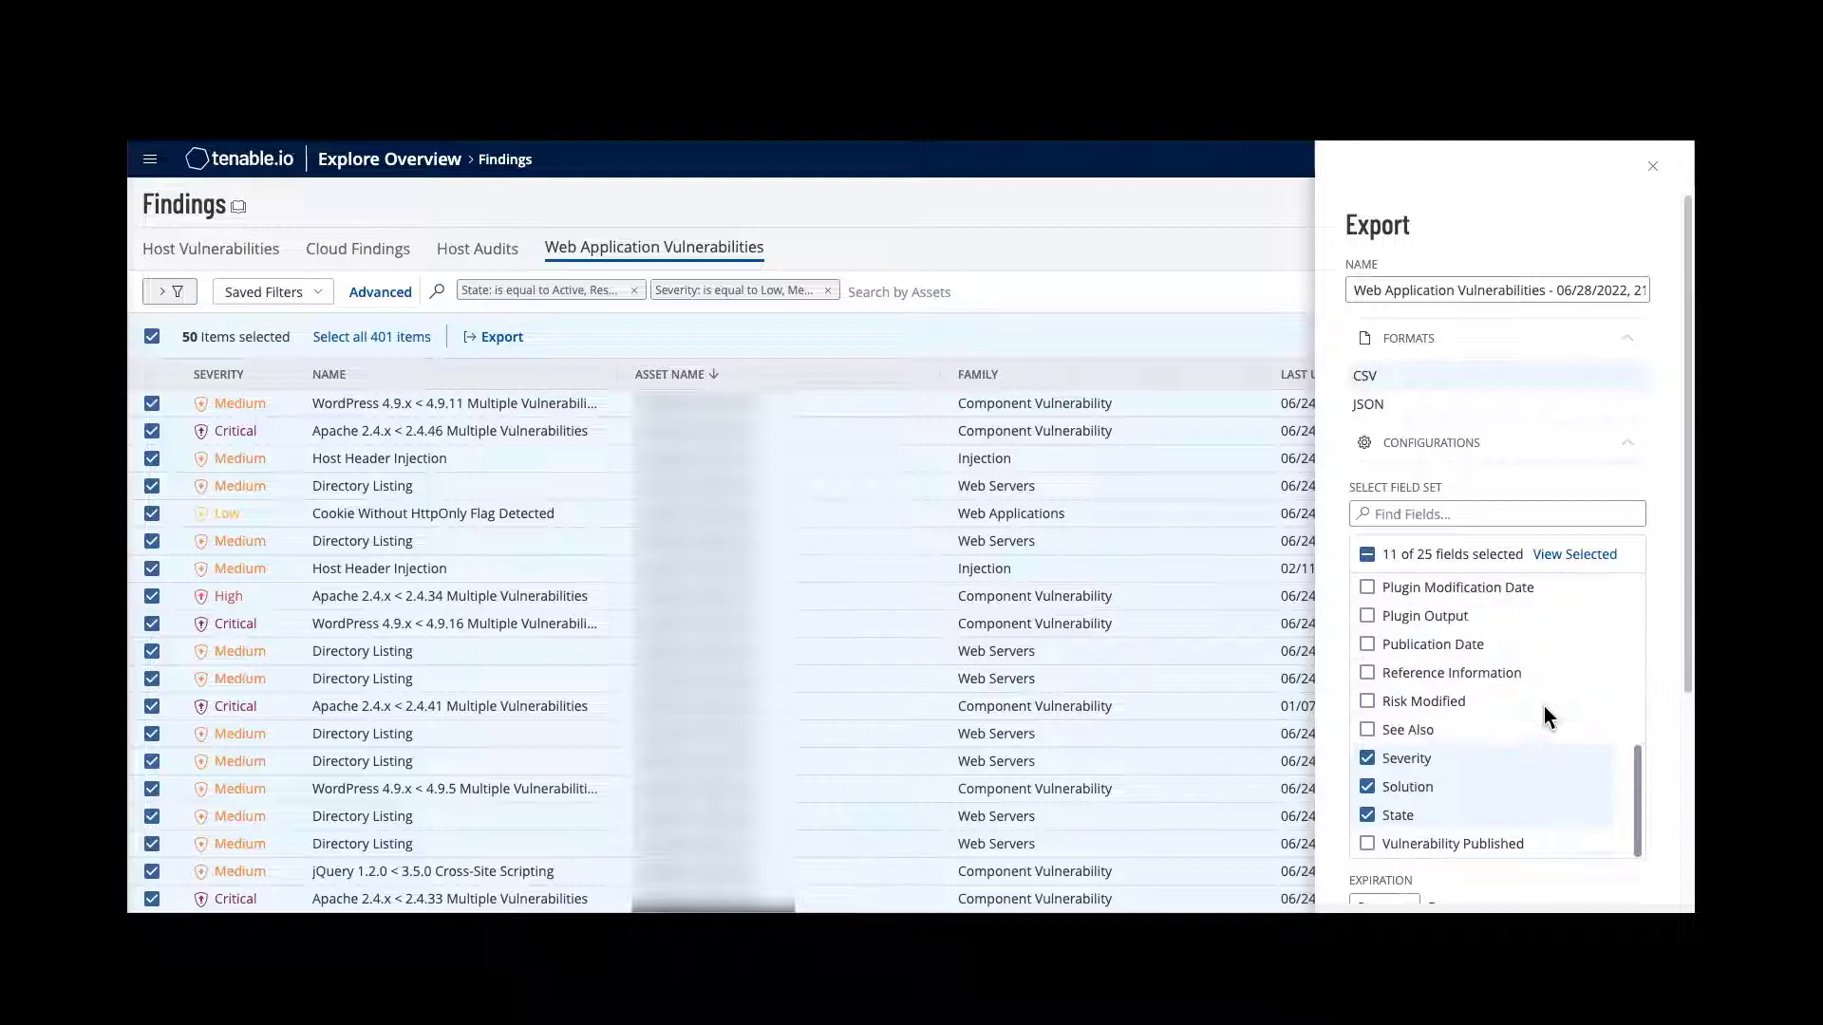
scroll(1547, 719, up, 5)
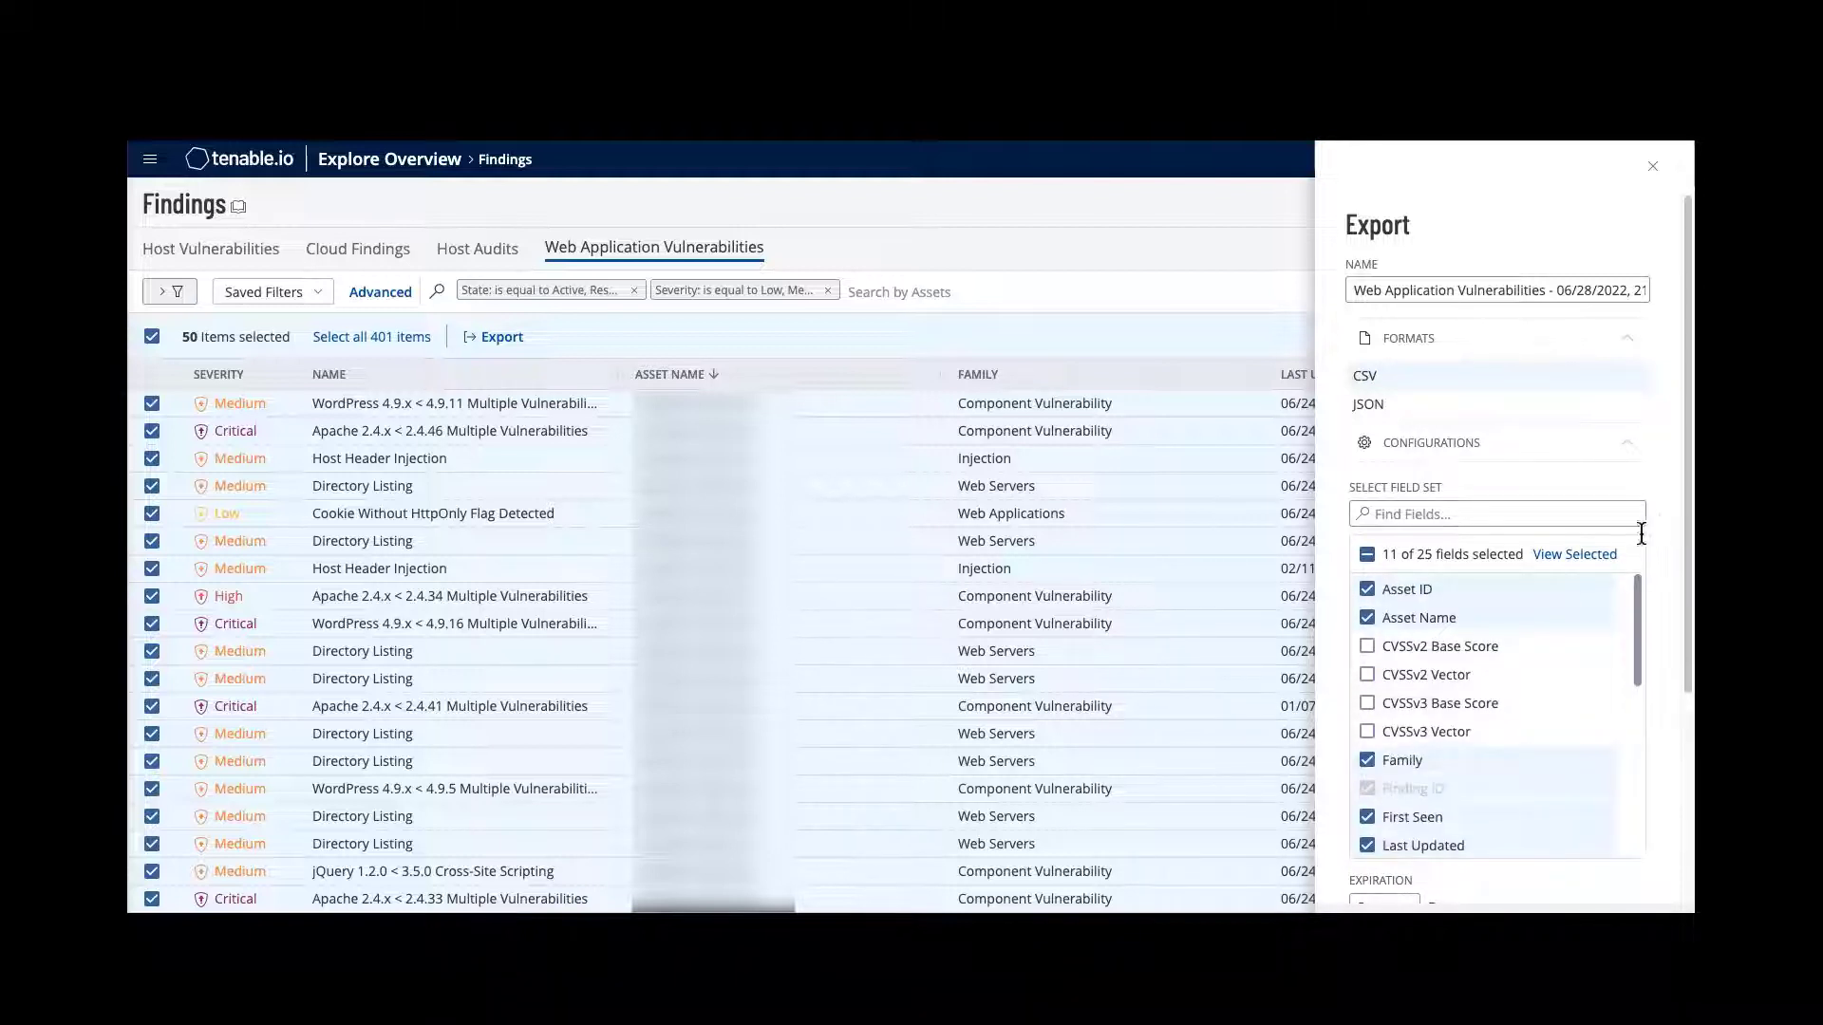
scroll(1604, 742, down, 5)
scroll(1635, 847, down, 5)
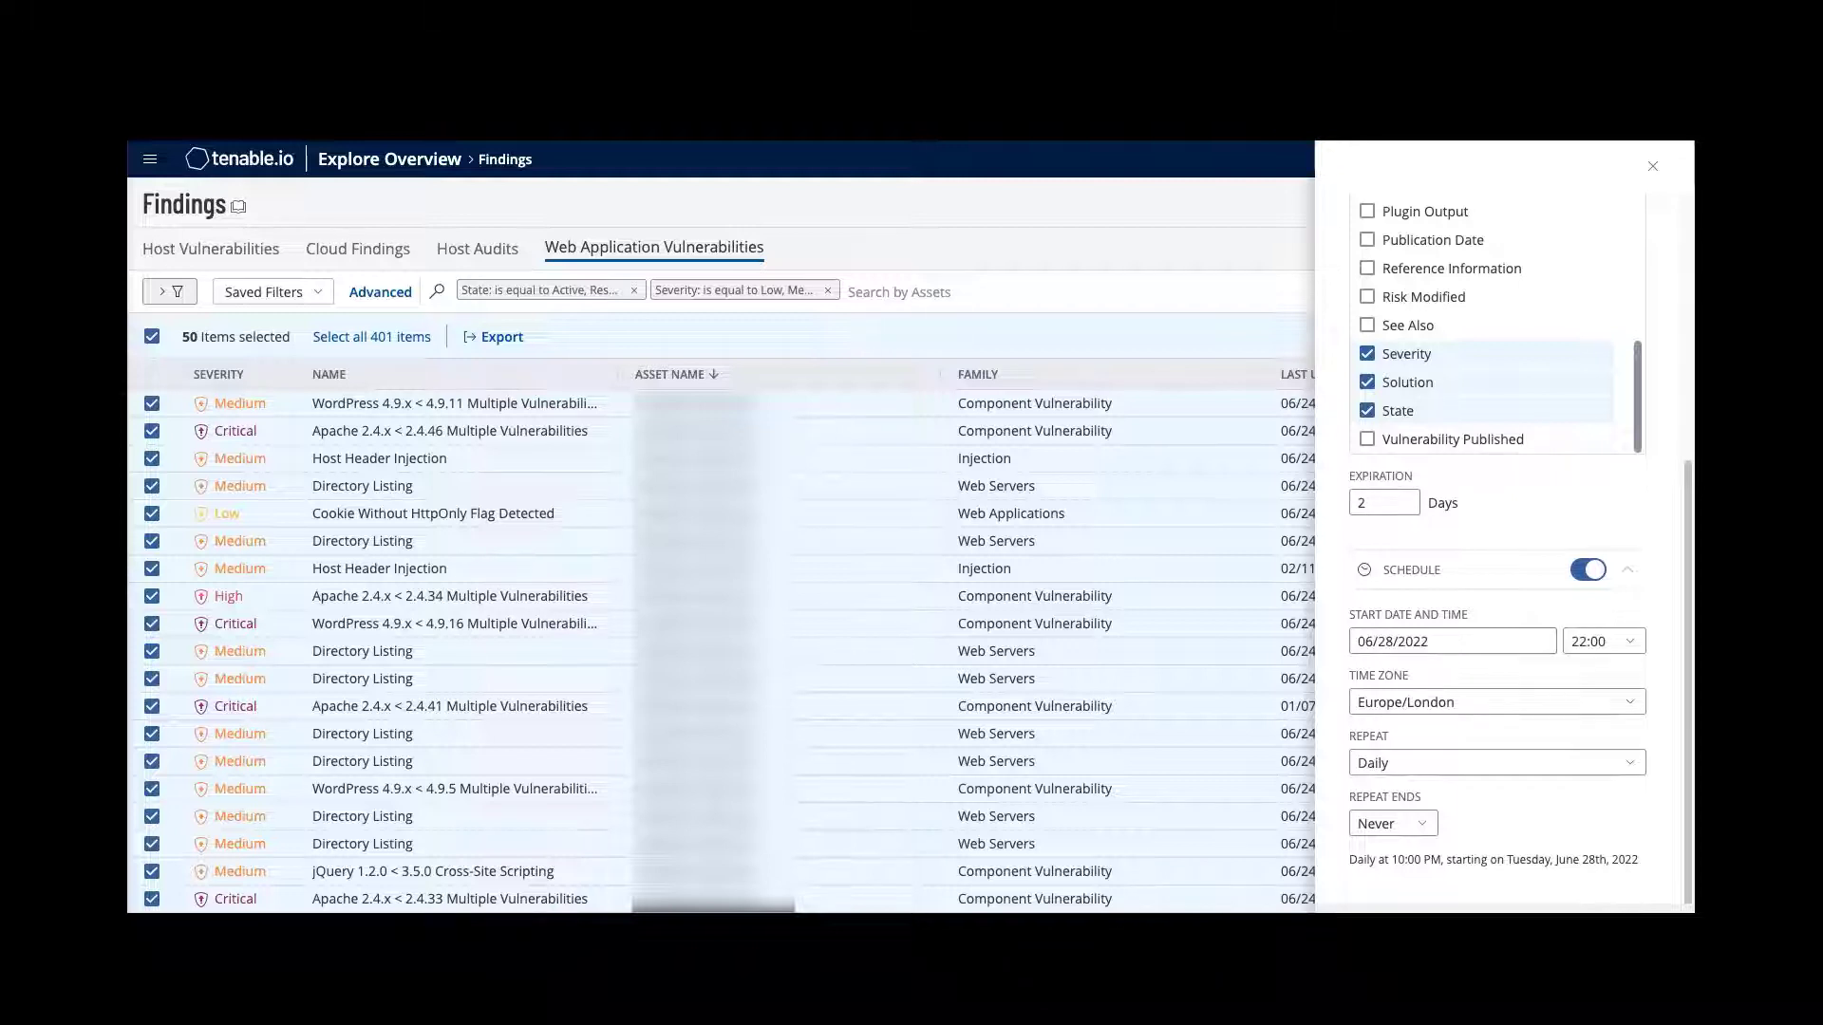
click(1633, 904)
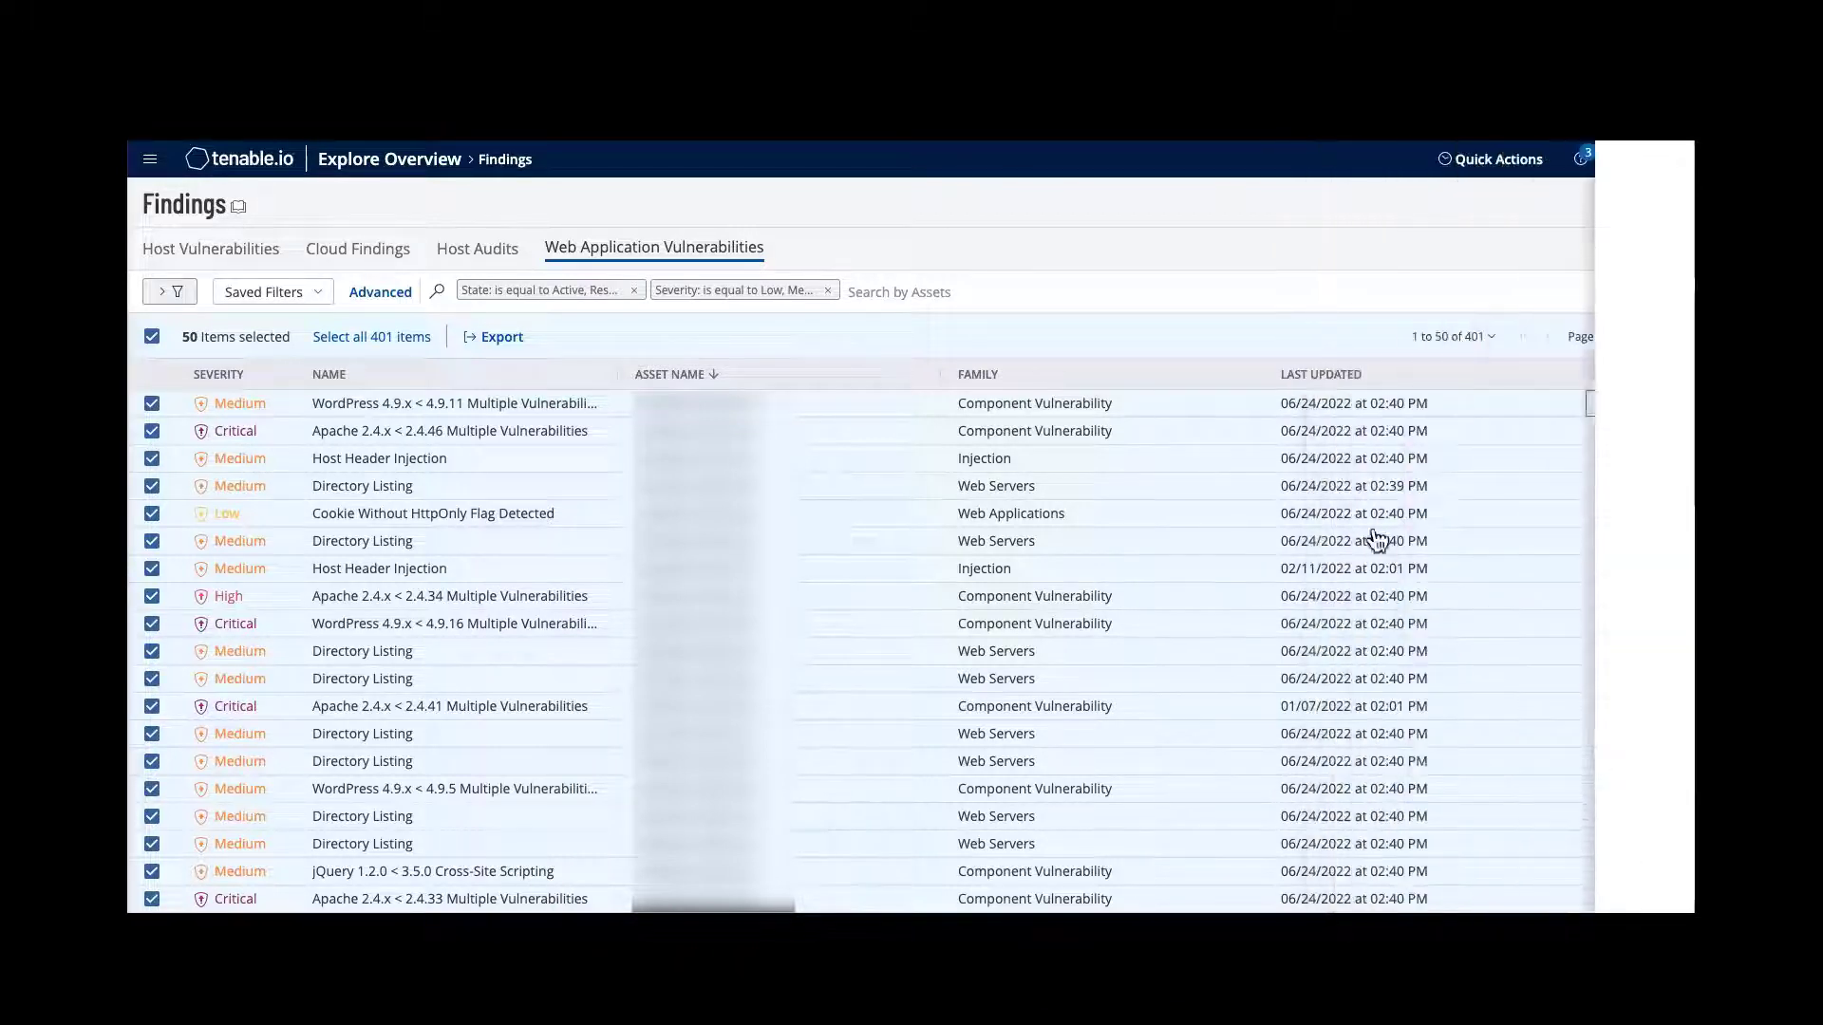
View the Findings help topics, then return to the Host Vulnerabilities findings
click(240, 210)
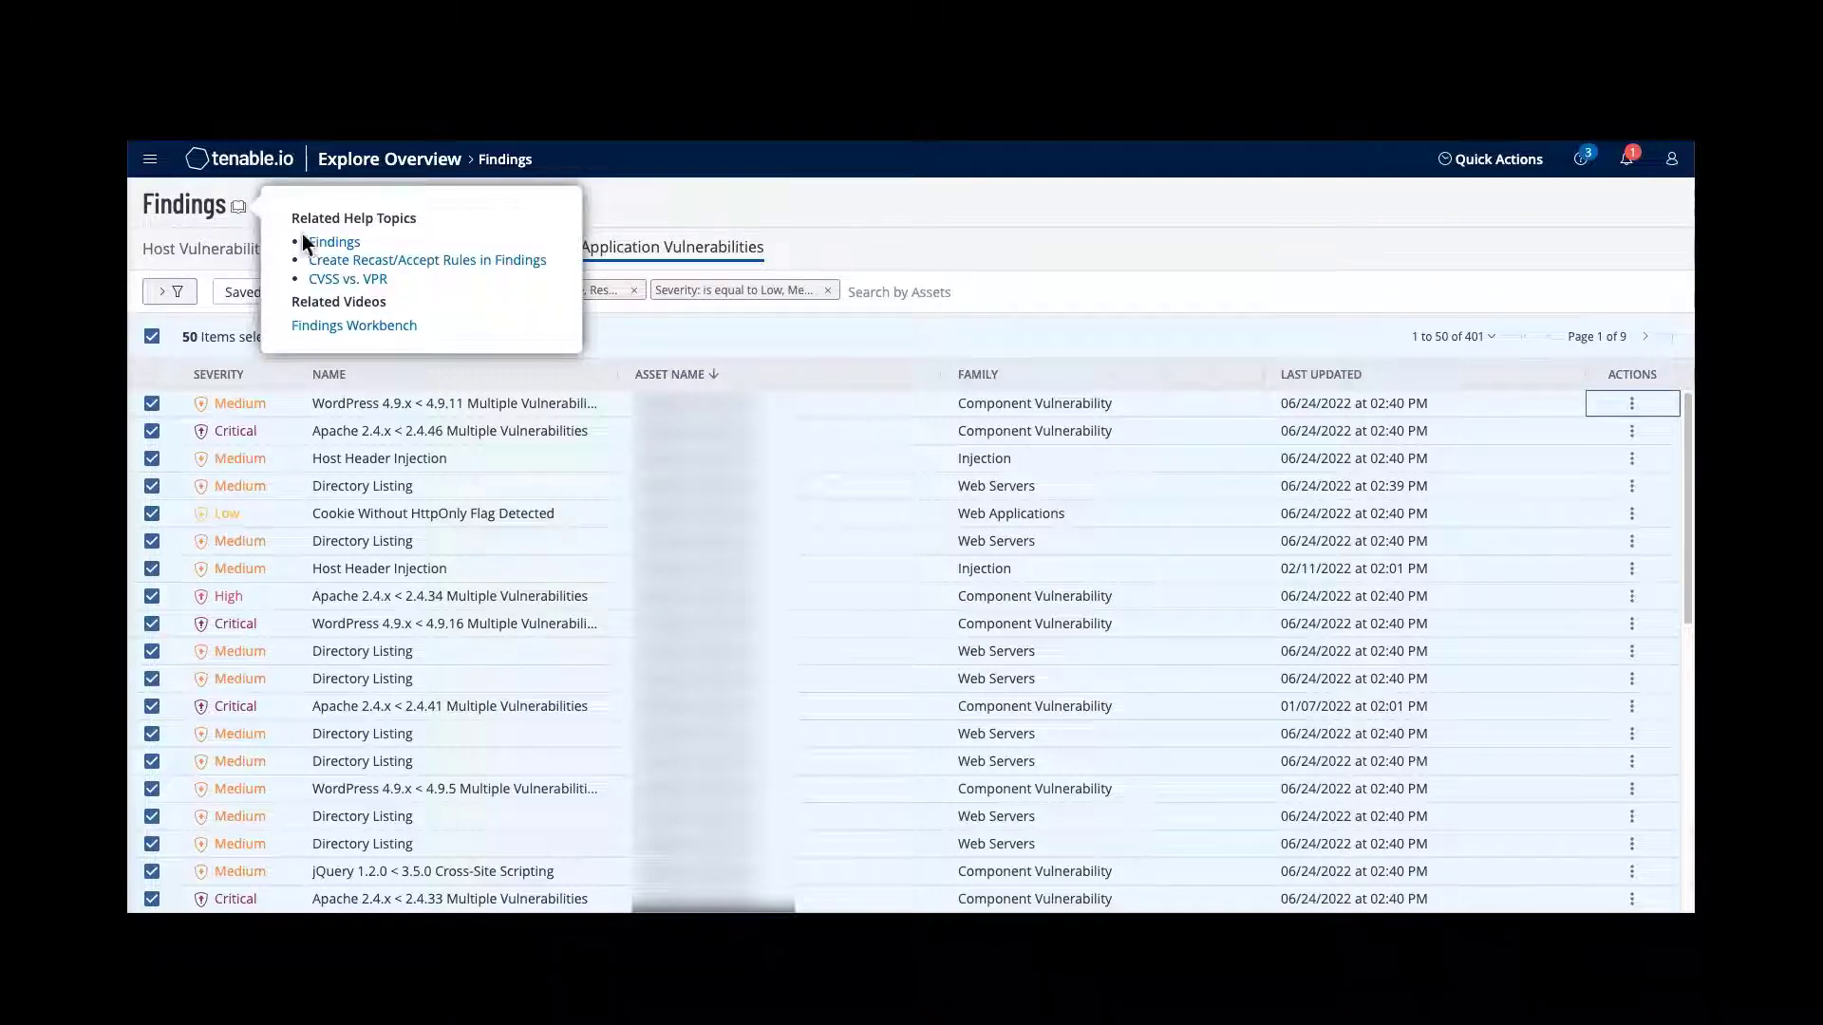
click(238, 209)
click(238, 208)
click(238, 209)
click(239, 210)
click(199, 256)
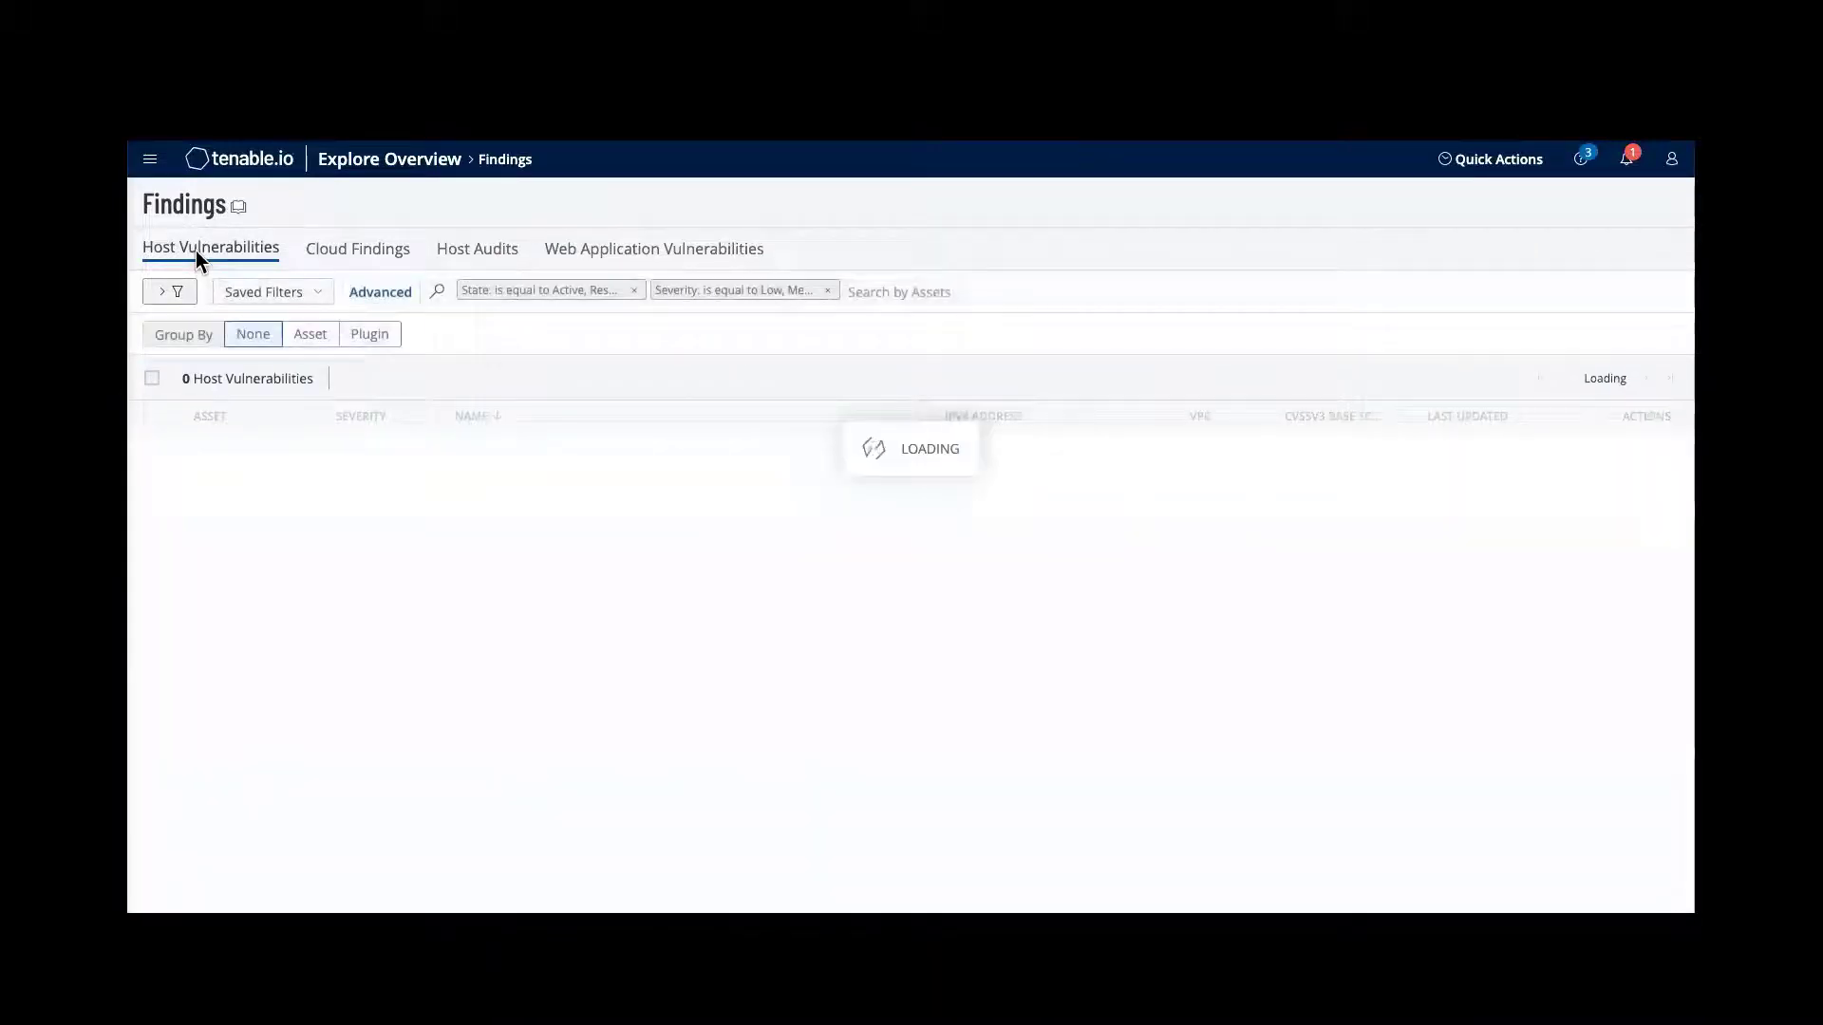